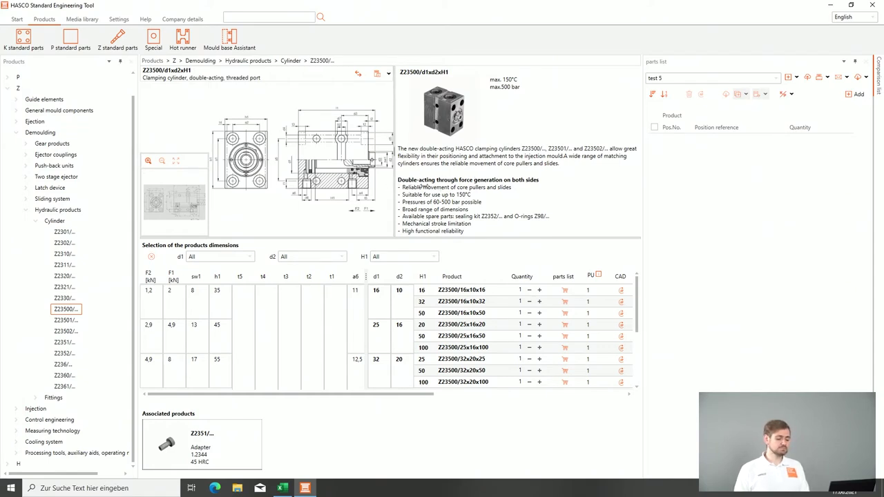
Step: Enlarge the drawing pane, then add Z23500/25x16x20 to parts list test 5 as position 10
drag(395, 178, 478, 179)
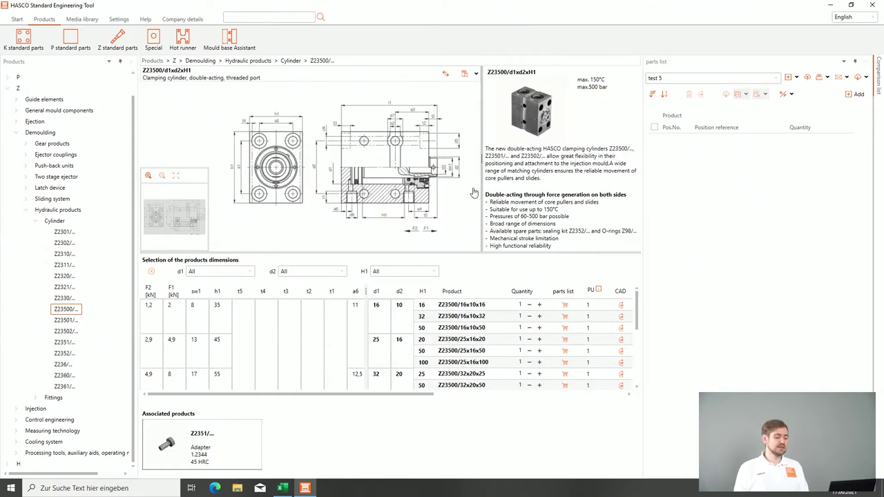
drag(453, 343, 446, 229)
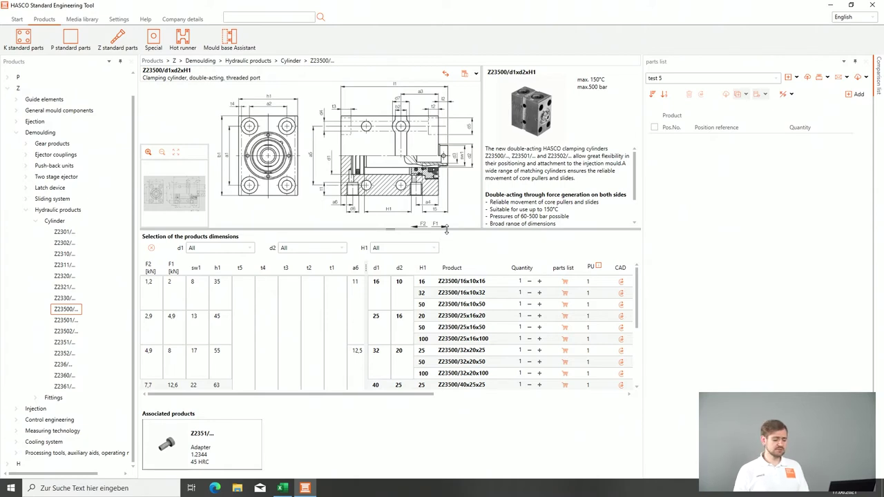
click(565, 317)
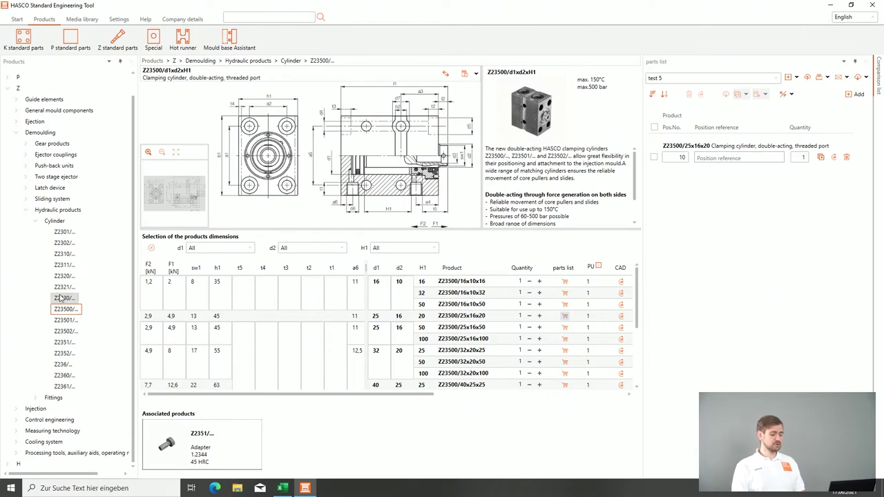
Step: Add Z23502/25x16x50 to the parts list as position 20 and auto-hide the Products tree
click(67, 331)
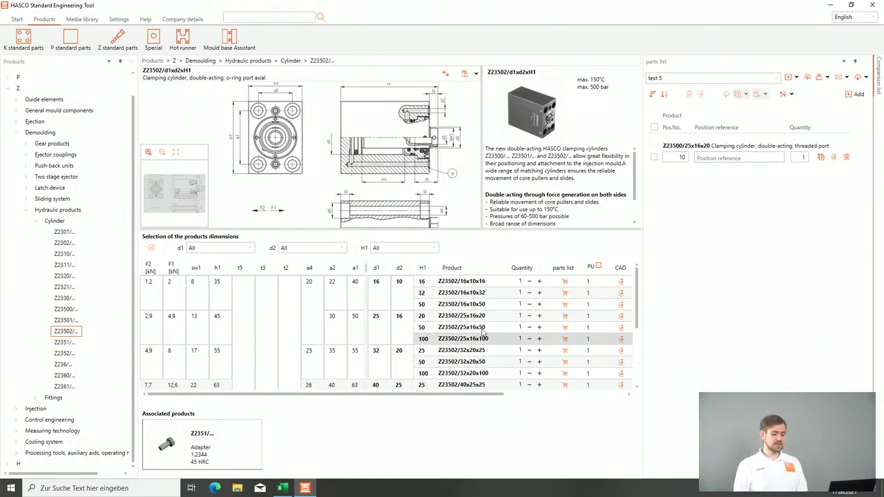
click(564, 331)
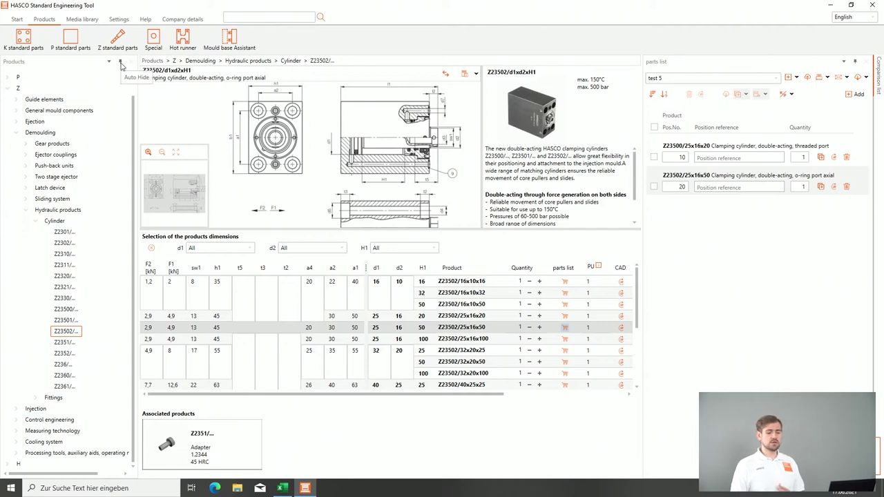
click(120, 64)
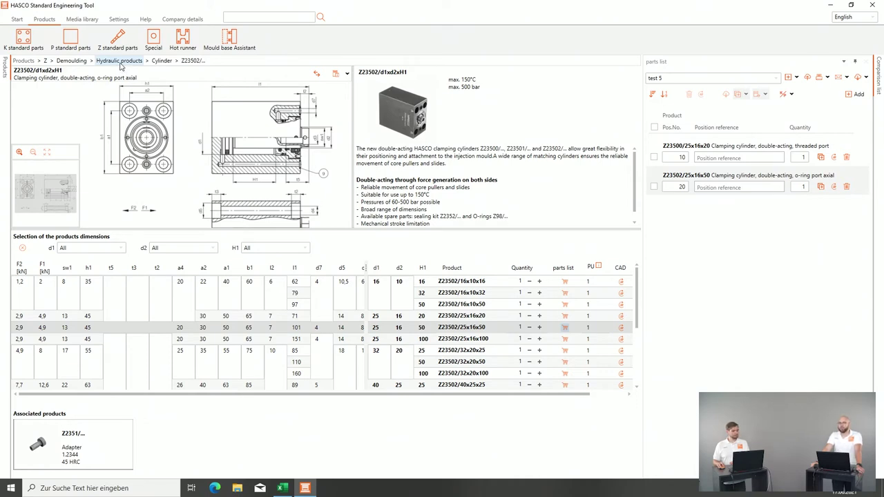
Step: List the cylinder's media, including the HASCO webshop and the Z23500_PRO_DE+EN+FR brochure
click(234, 16)
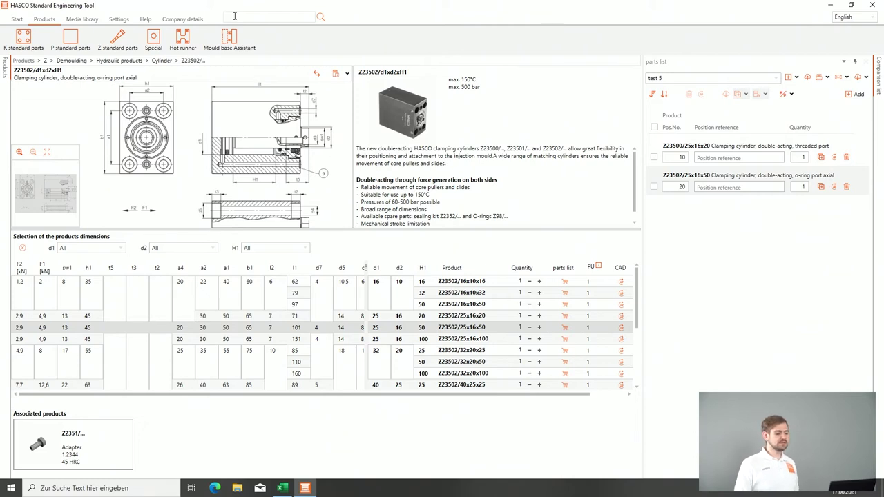
click(345, 76)
Step: Read the Z23500_PRO_DE+EN+FR brochure PDF in Edge to its mounting options page, then minimize Edge
click(373, 112)
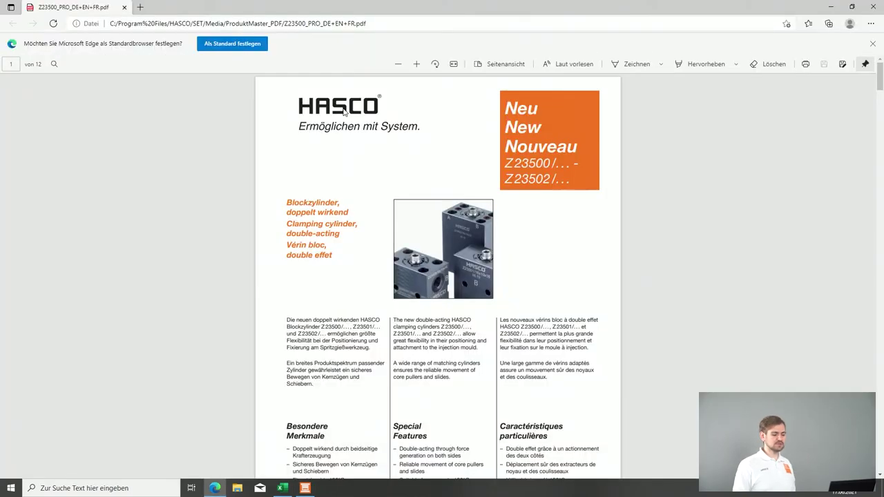
scroll(407, 178, down, 7)
scroll(421, 177, down, 20)
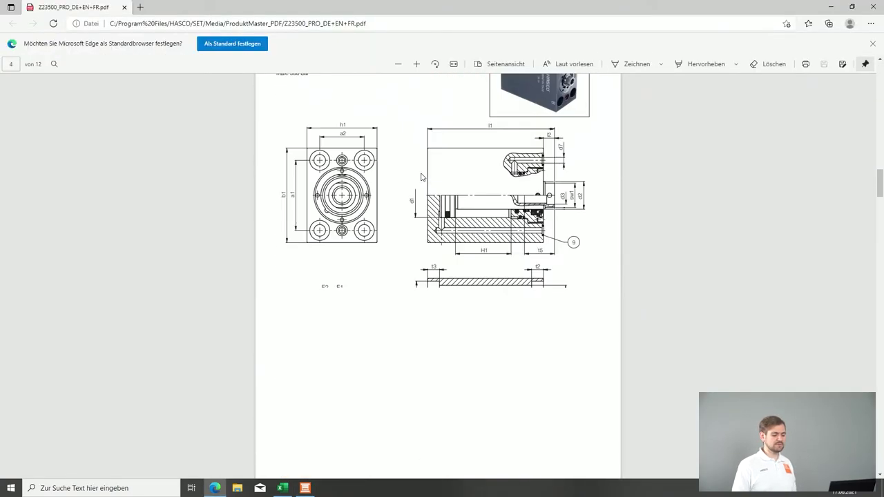
scroll(421, 178, down, 3)
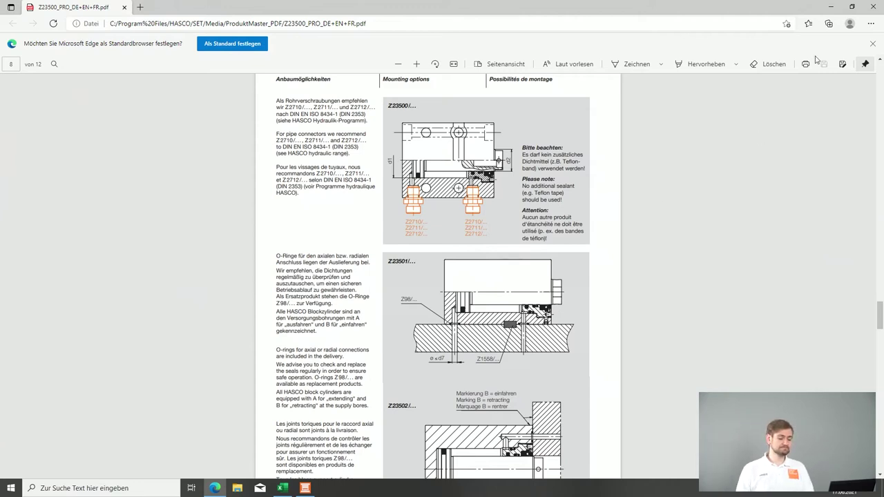
click(831, 7)
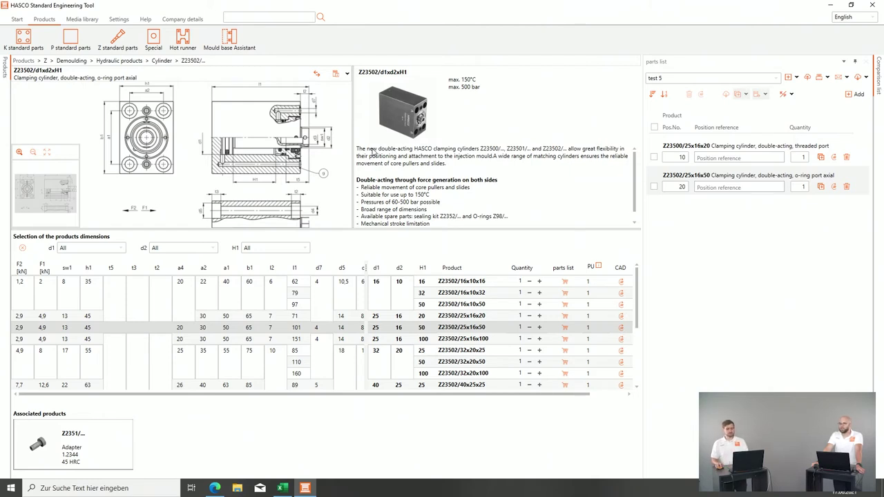
Step: Search products for 'ejector pin' and open the Z160/d1xl1 thread bush page
click(246, 18)
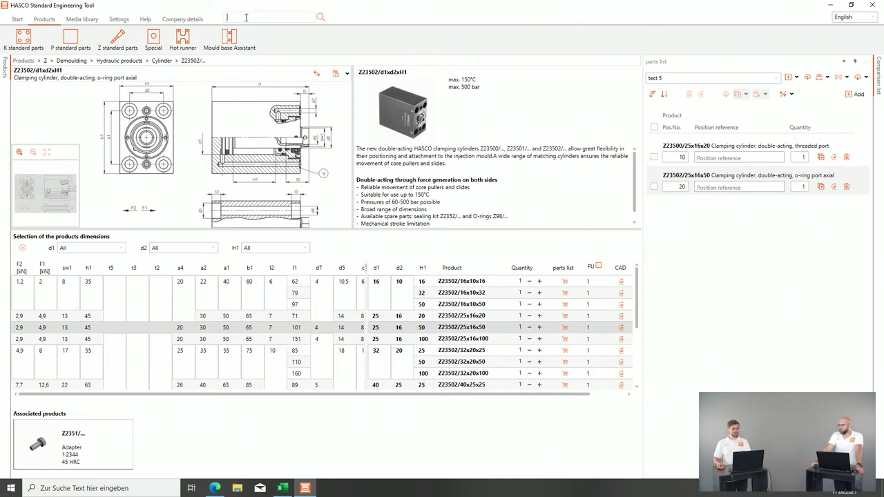
text(ejecto)
key(BackSpace)
text(ion)
key(Return)
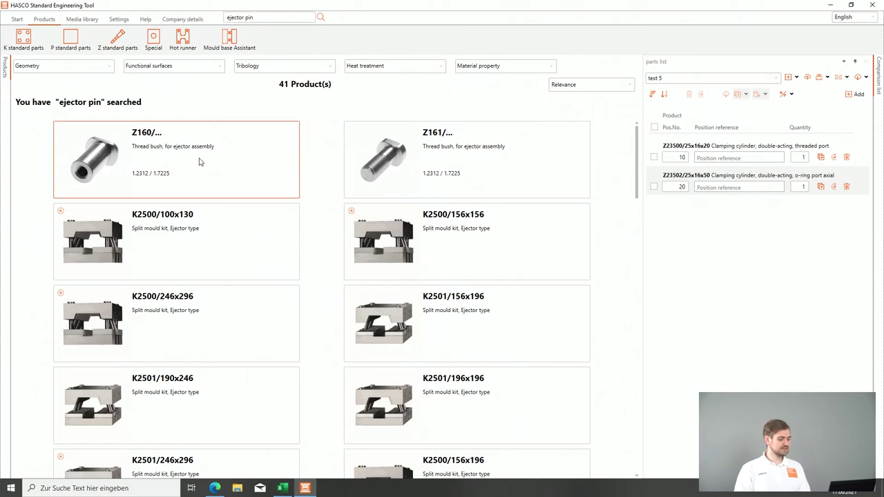
click(199, 161)
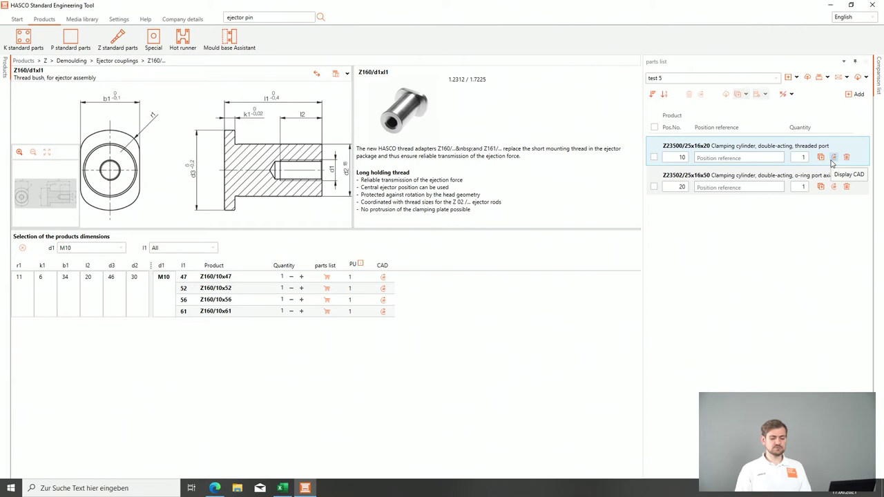
Step: View the Z23500 cylinder's 3D CAD model with screw alignment 'right' and installation space 'with'
click(833, 157)
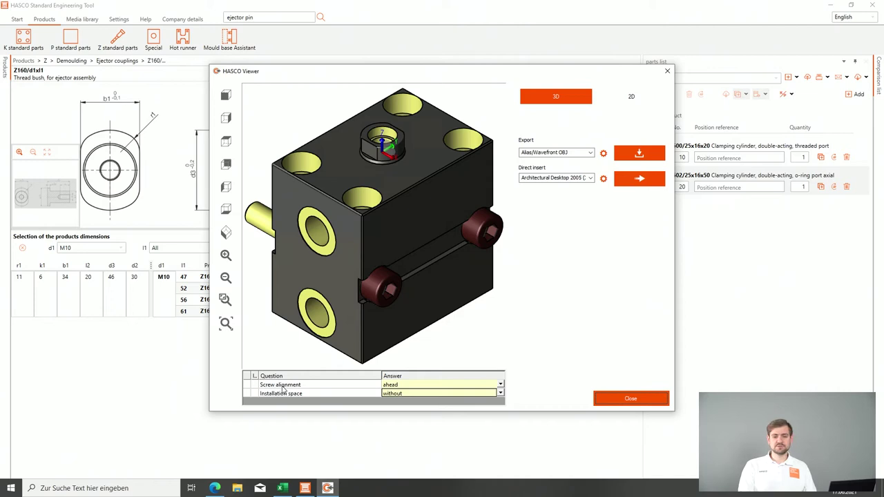
click(415, 386)
click(500, 385)
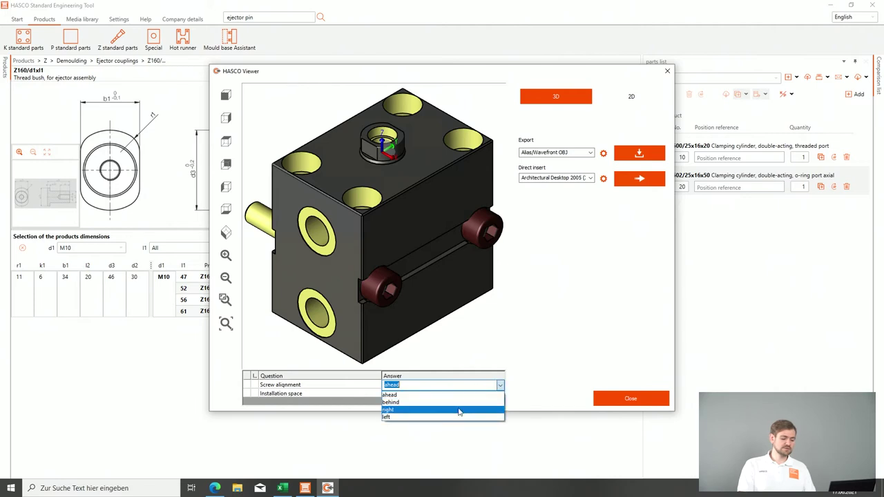
click(450, 412)
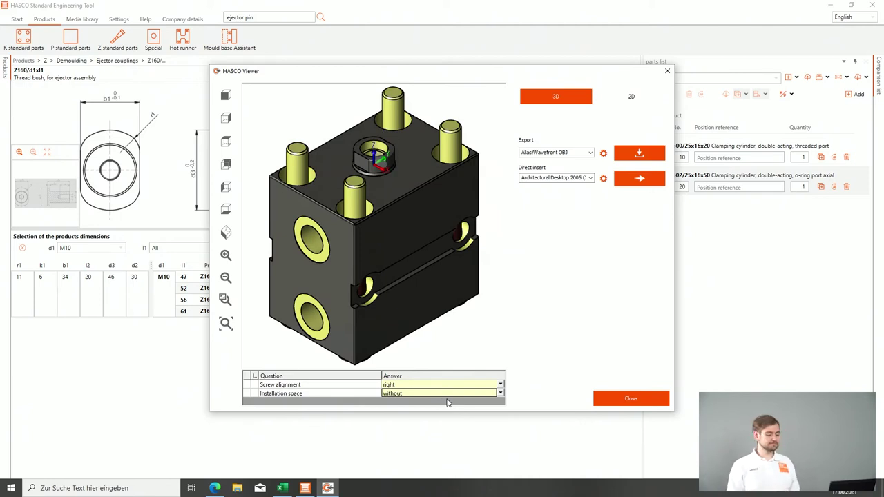
click(499, 394)
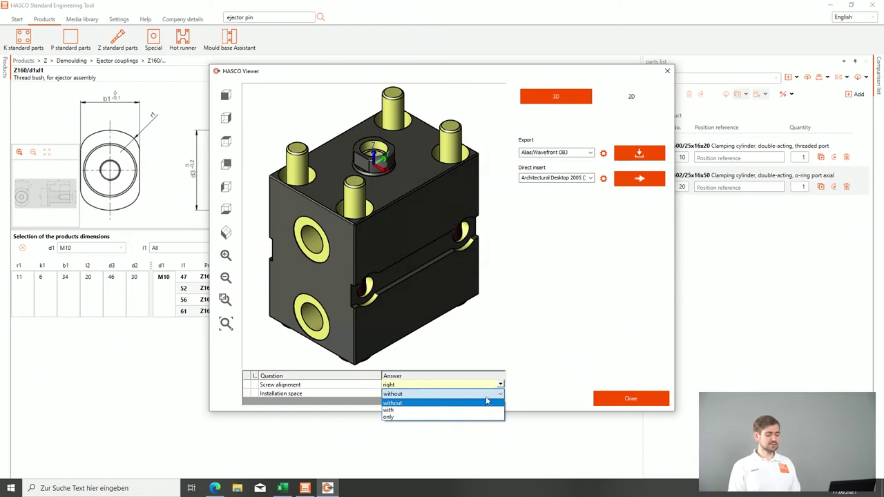
click(444, 410)
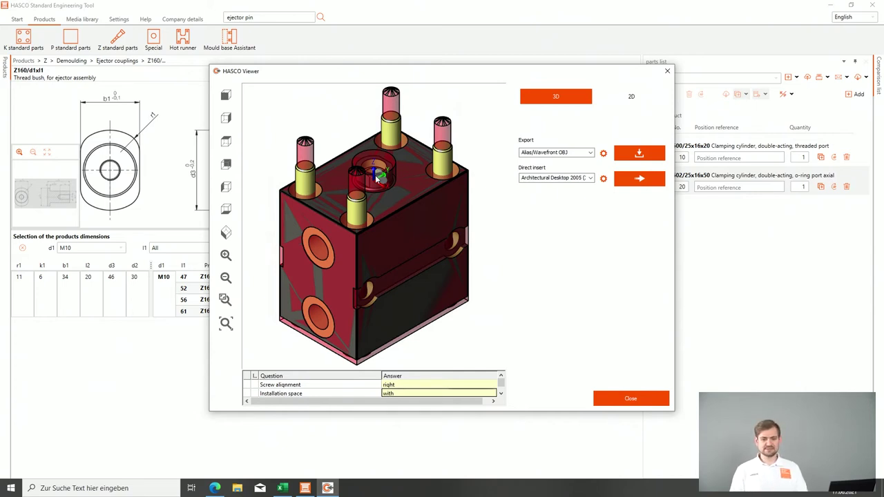
click(625, 399)
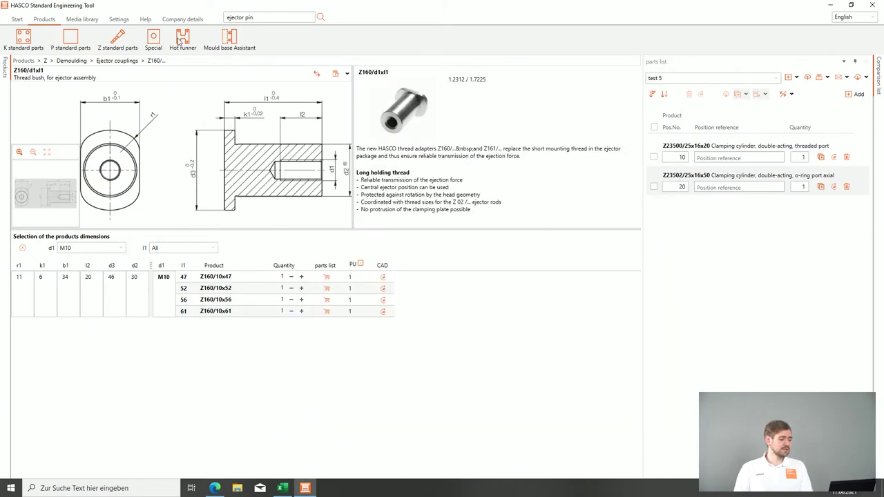
Step: Set the CAD injection direction to X- (X=0 Y=0 Z=0) and tick the first parts-list cylinder
click(114, 20)
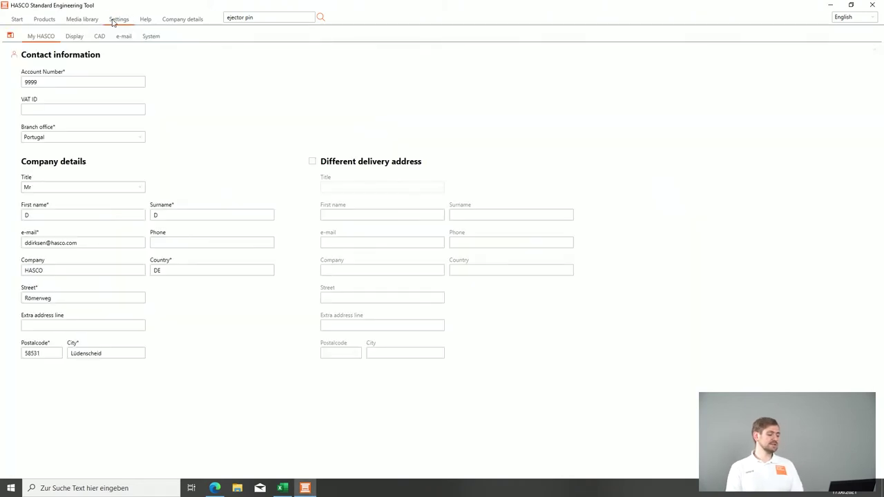
click(99, 36)
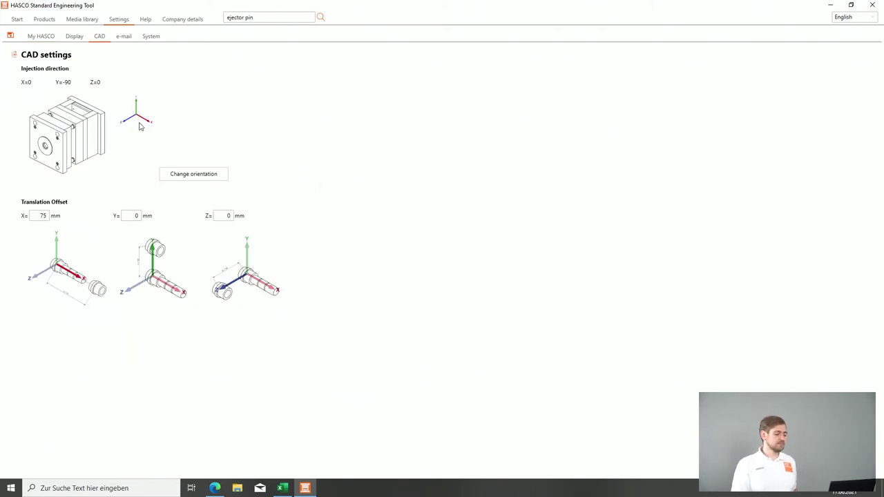
click(185, 174)
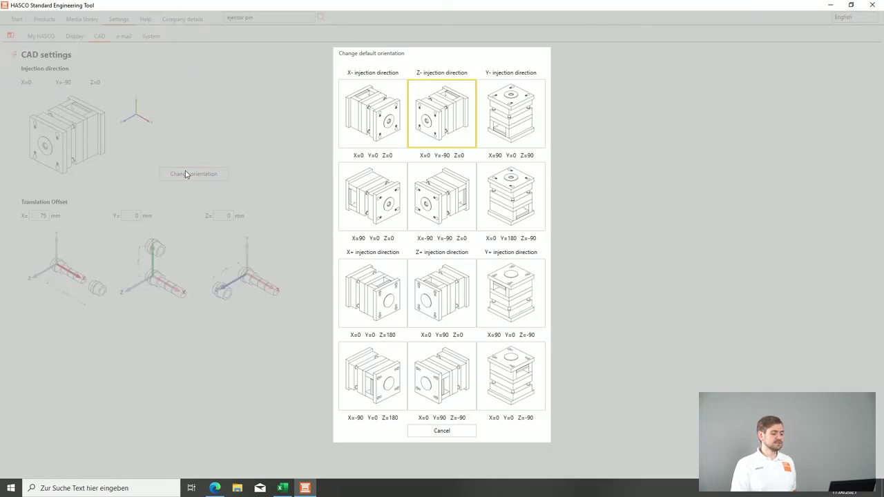
click(364, 113)
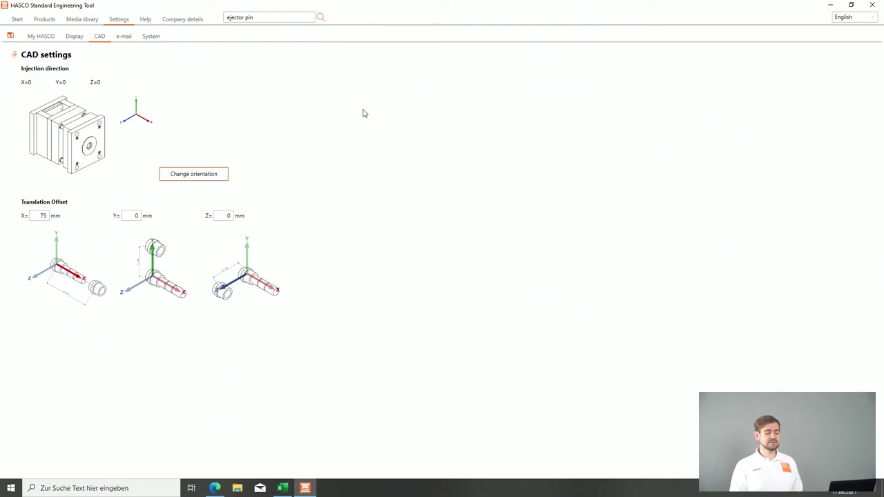
click(197, 174)
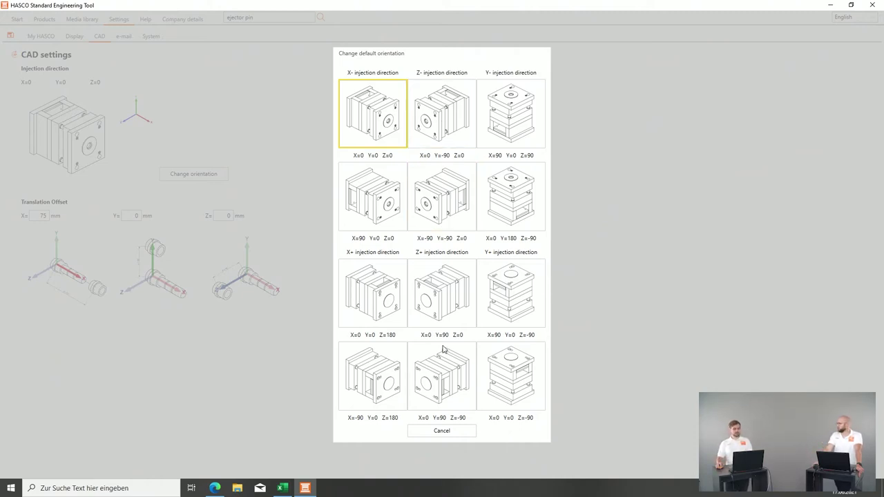
click(398, 98)
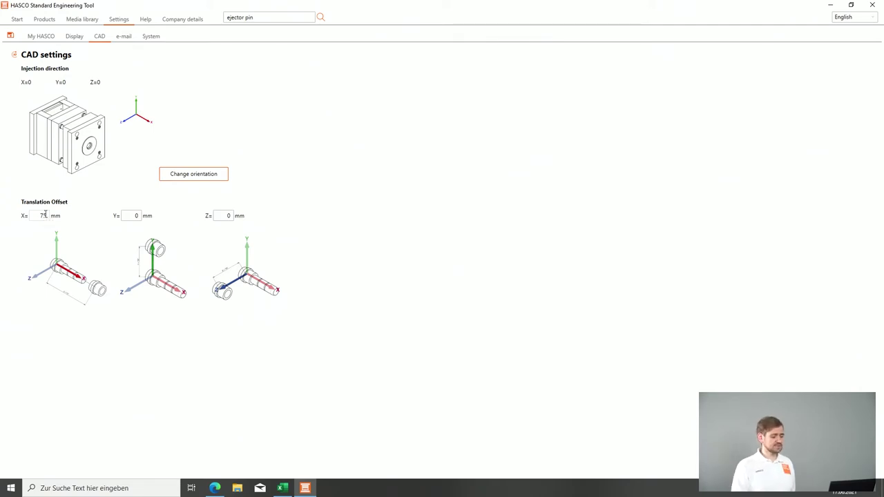
click(46, 19)
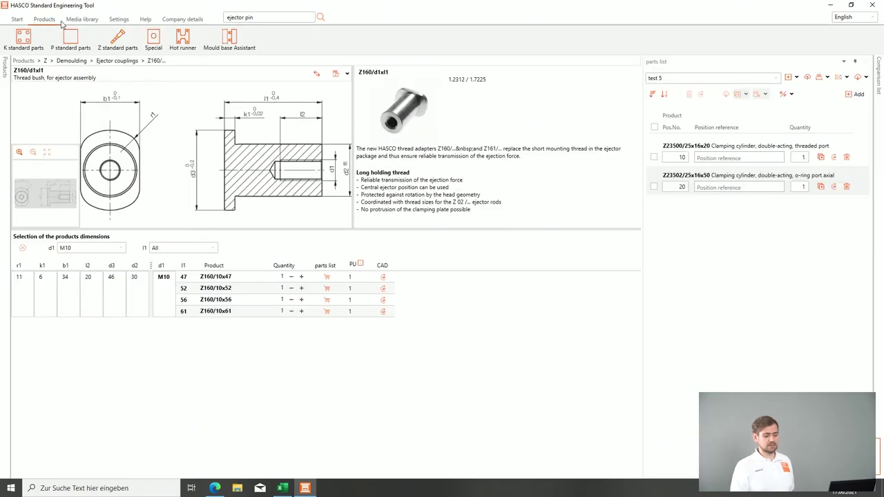
click(654, 158)
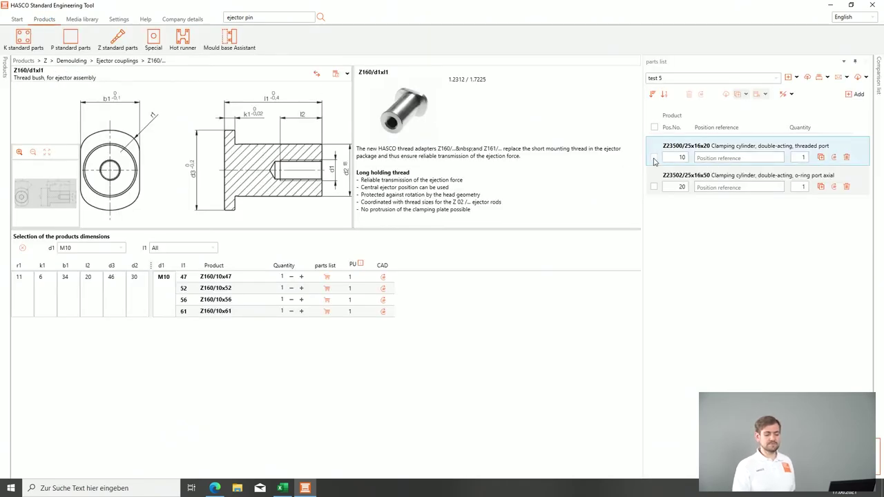
Step: Tick the Z23502 cylinder as well and view both ticked cylinders in the 3D viewer
click(653, 186)
click(699, 94)
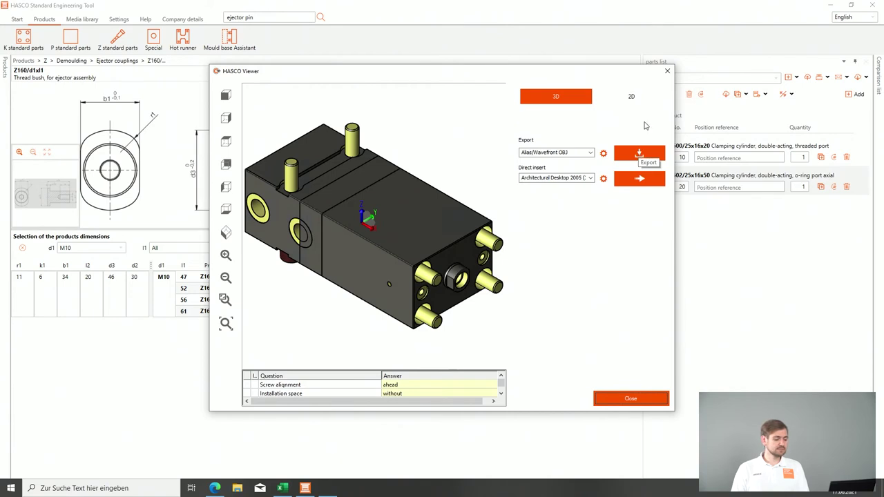
click(667, 70)
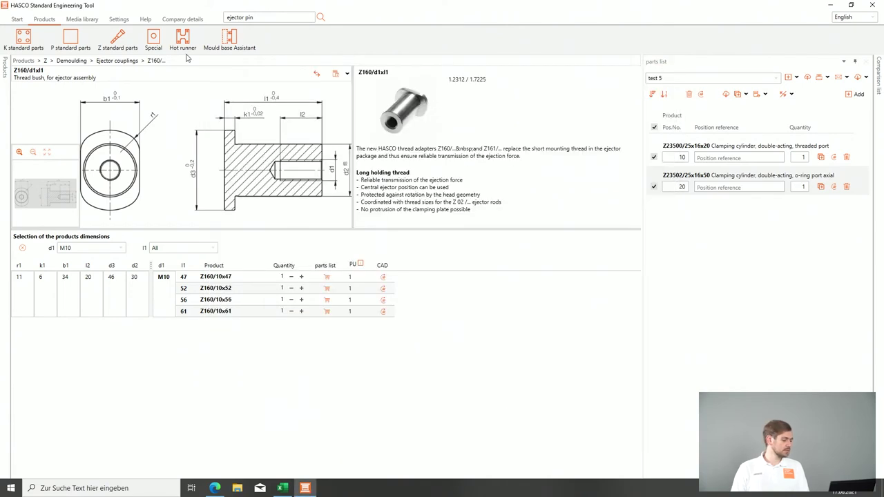
Step: Set the CAD translation offset to X = -100 mm and Y = -100 mm
click(120, 19)
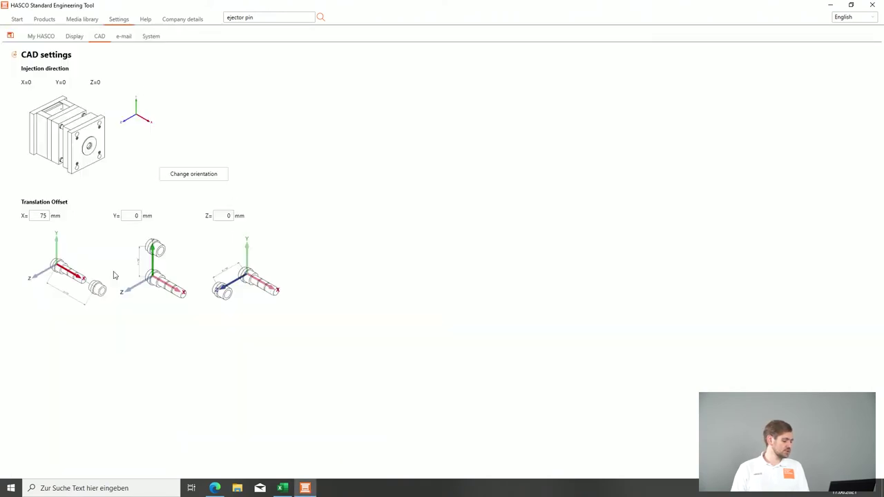
double_click(137, 216)
text(-100)
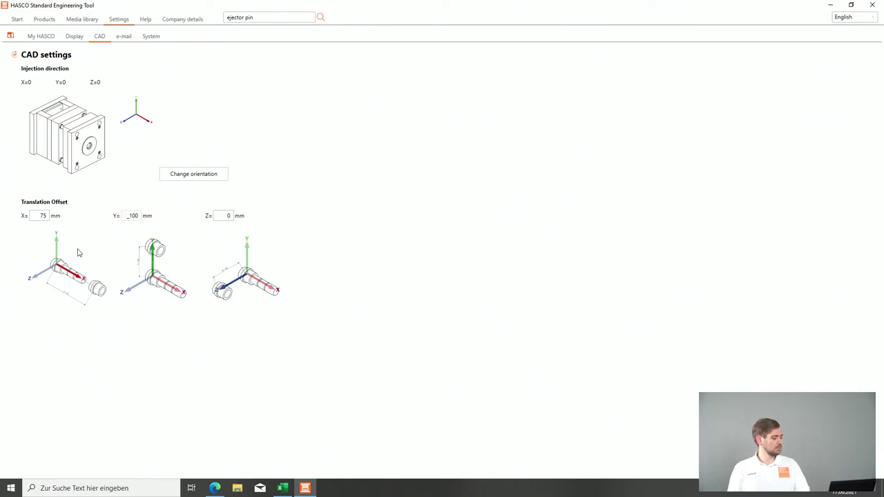
double_click(43, 215)
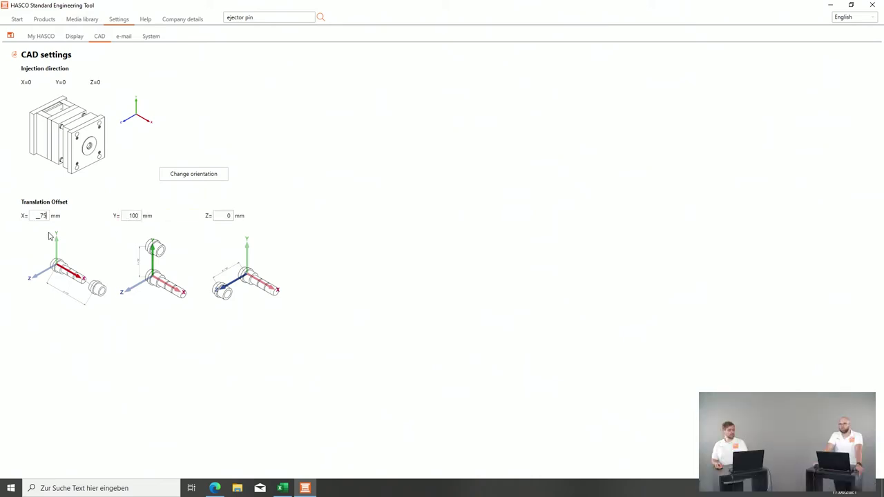
key(BackSpace)
text(-100)
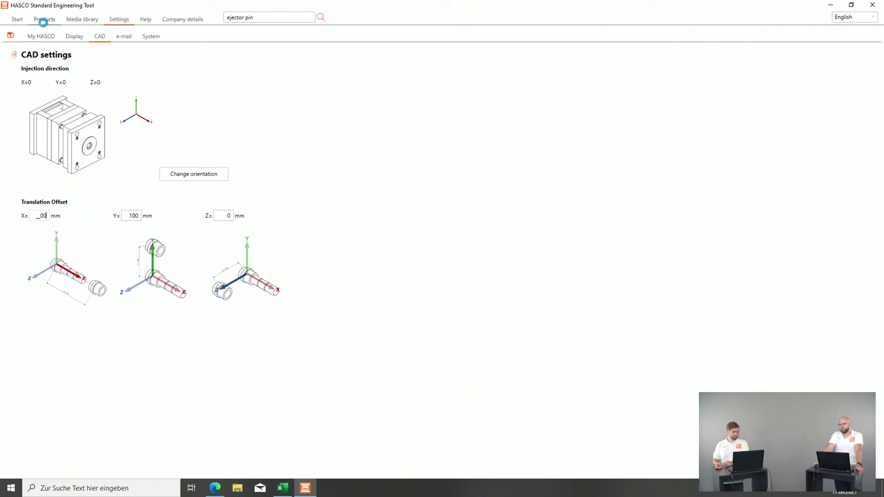
click(44, 19)
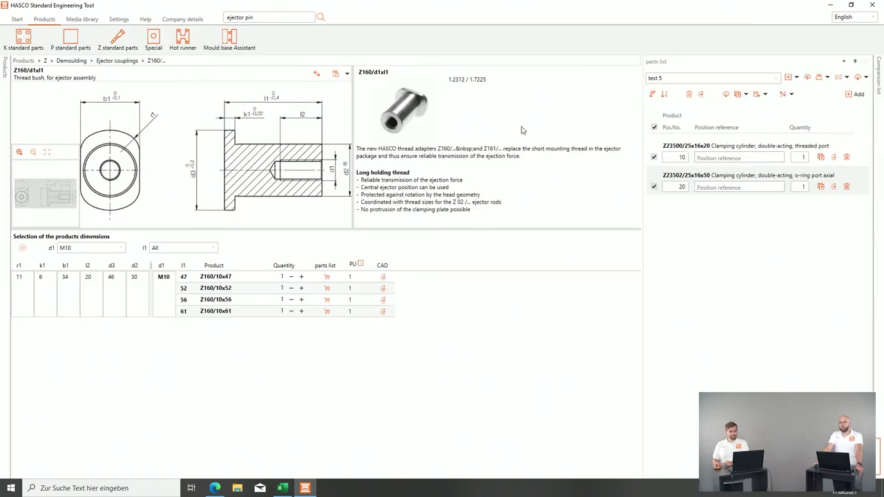
Step: Inspect both cylinders set apart in the 3D viewer, then launch the Mould base Assistant
click(700, 95)
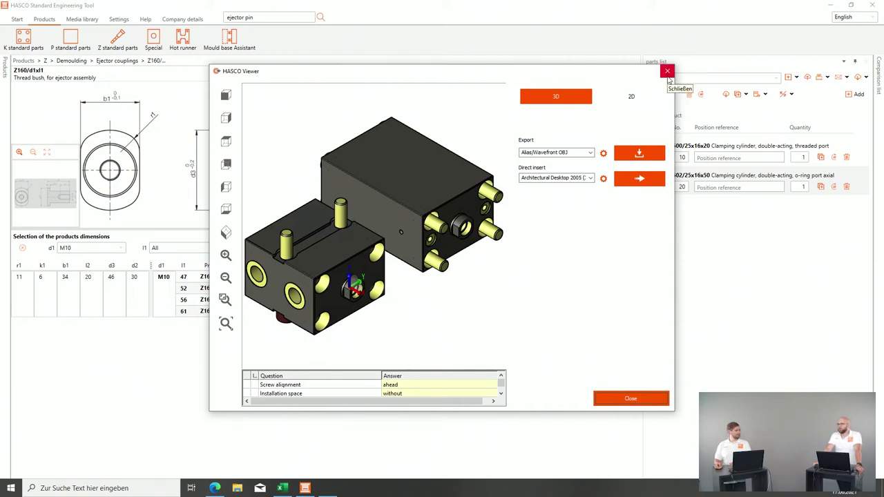
click(667, 76)
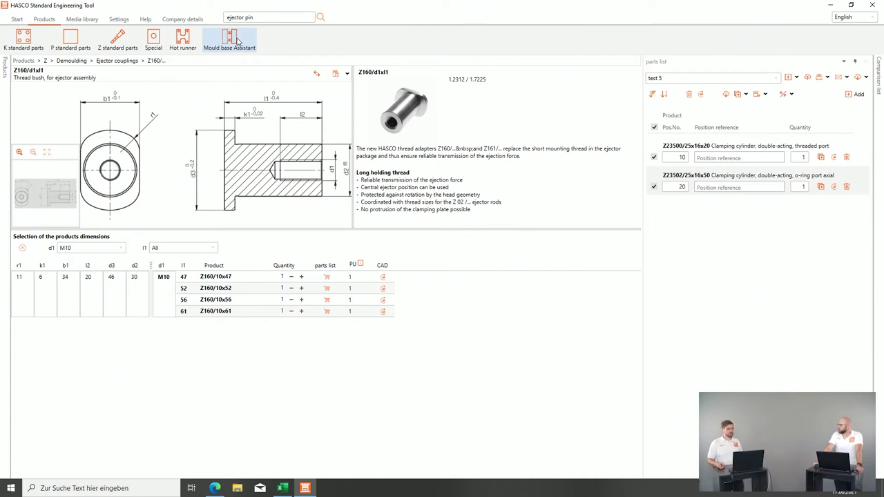
click(230, 40)
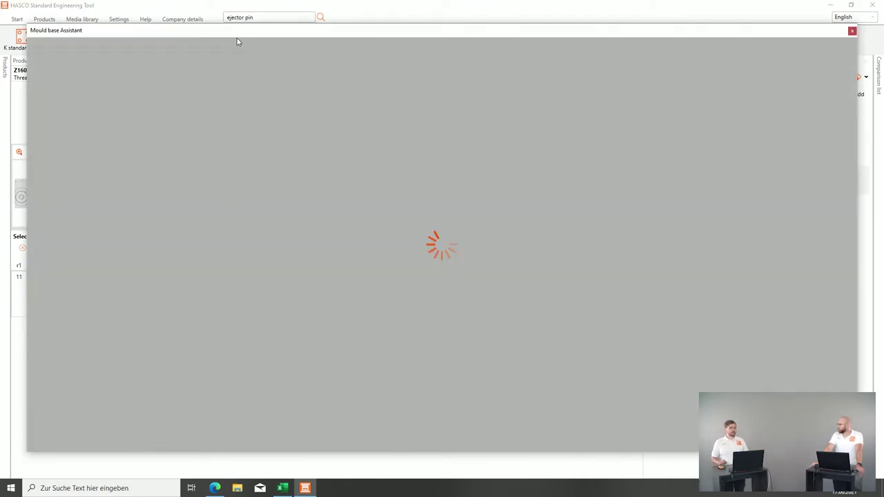
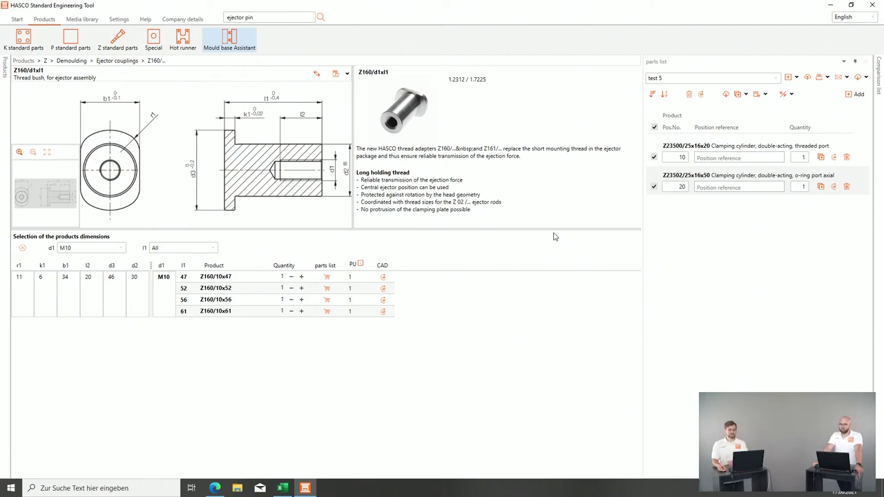
Step: Clear the test 5 selection and switch to the 'test 4' parts list
click(655, 128)
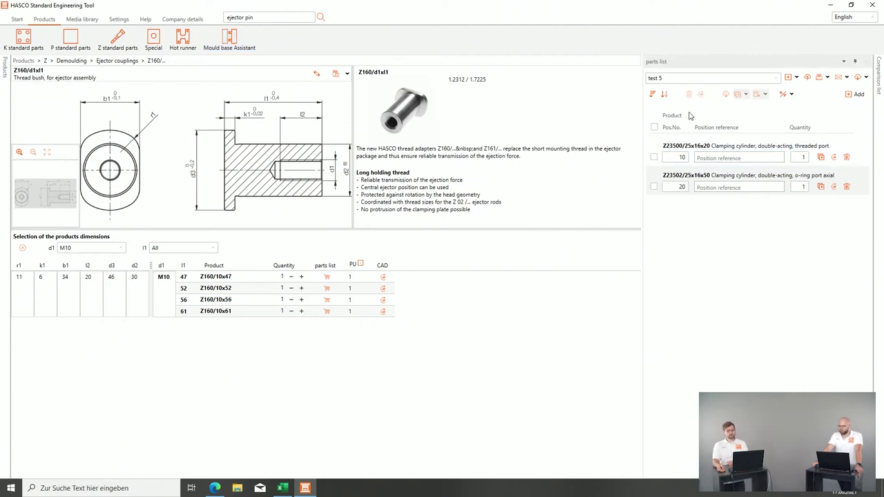
click(778, 81)
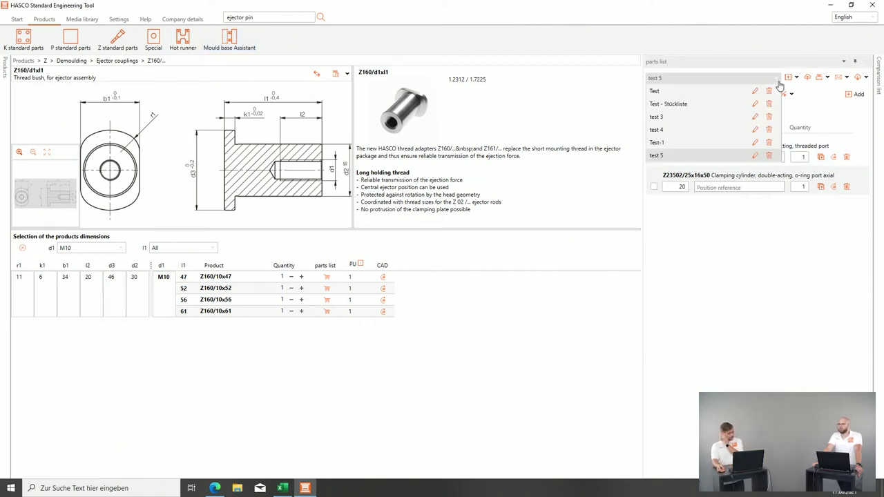
click(659, 129)
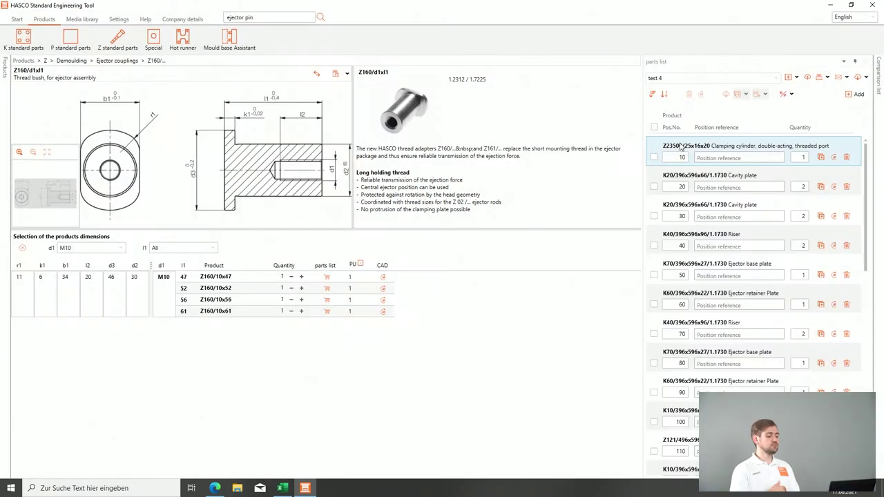
mouse_move(680, 145)
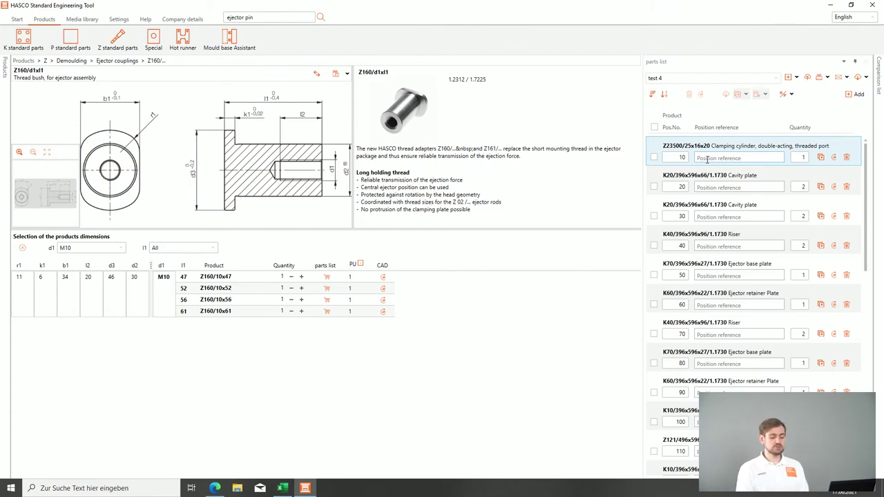
Step: Show the Z23500/25x16x20 clamping cylinder's product page and drag its row further down test 4
click(765, 190)
click(794, 157)
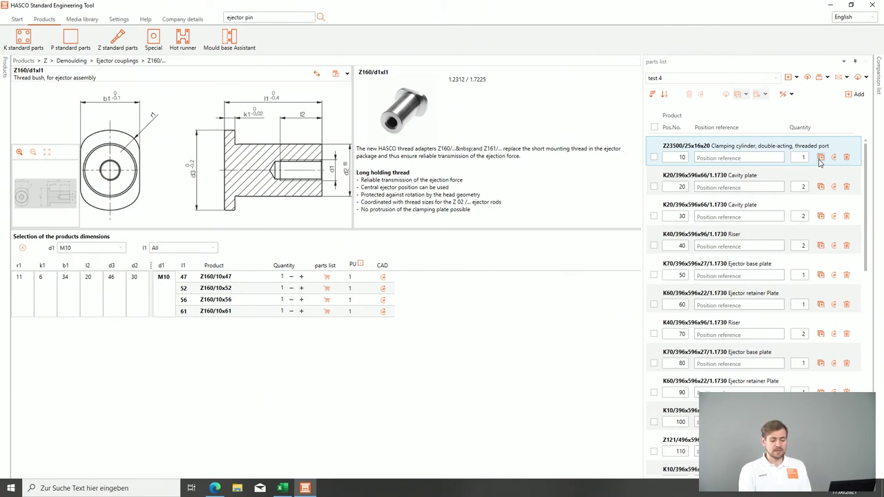
mouse_move(757, 151)
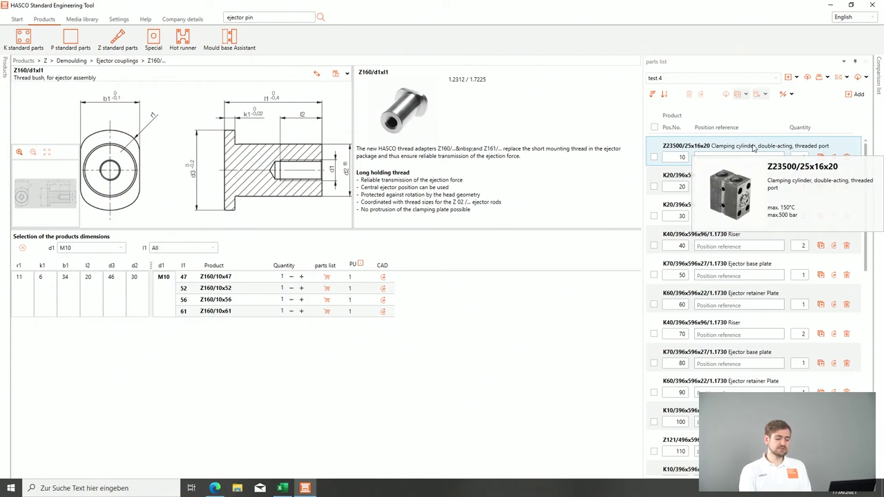
click(750, 145)
drag(751, 152, 759, 394)
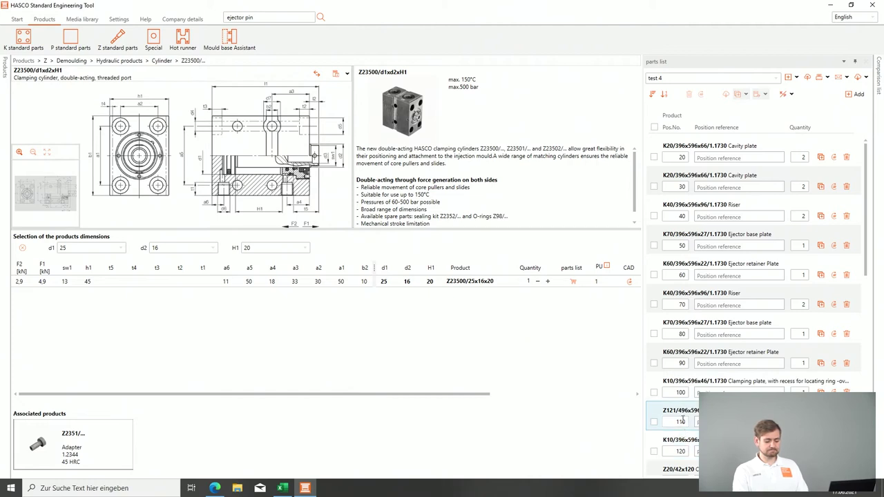
scroll(681, 420, down, 3)
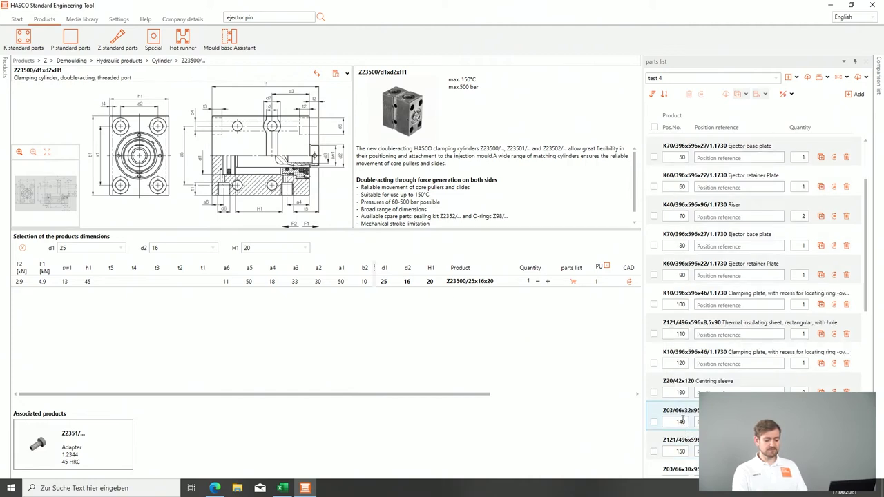
scroll(681, 421, up, 3)
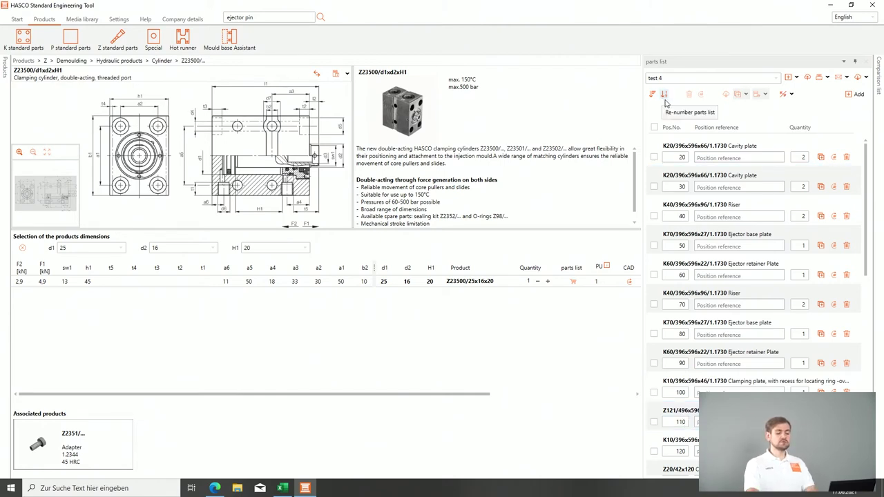
Step: Renumber test 4 in steps of 10, with the K20/396x596x66/1.1730 cavity plate at 10
click(665, 94)
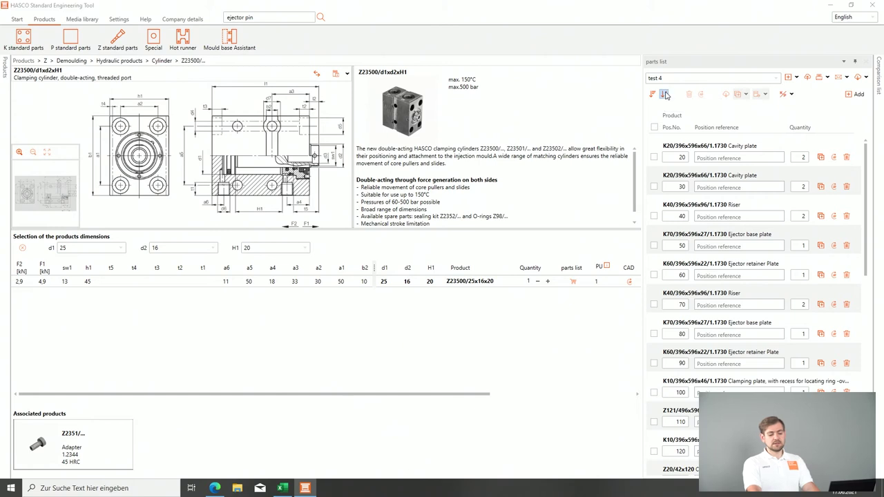
click(517, 264)
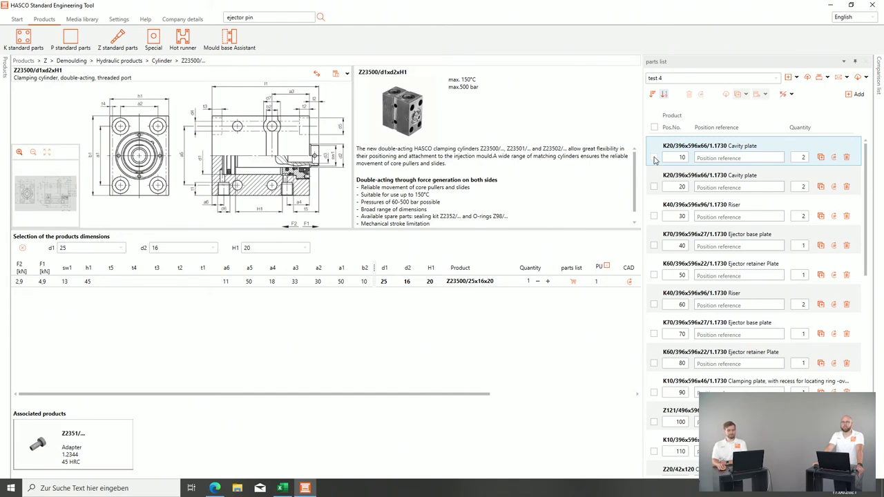
Step: Switch back to parts list 'test 5' and open the Import / add new products dialog
click(778, 78)
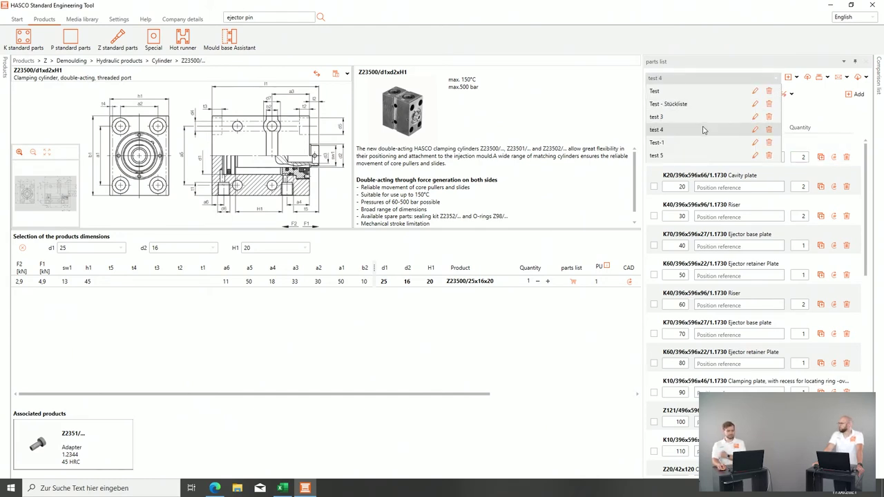
click(692, 156)
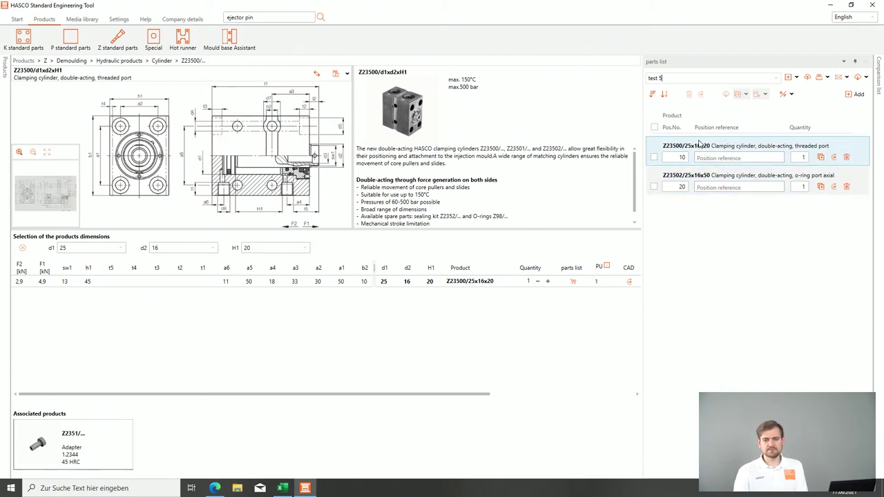
click(807, 78)
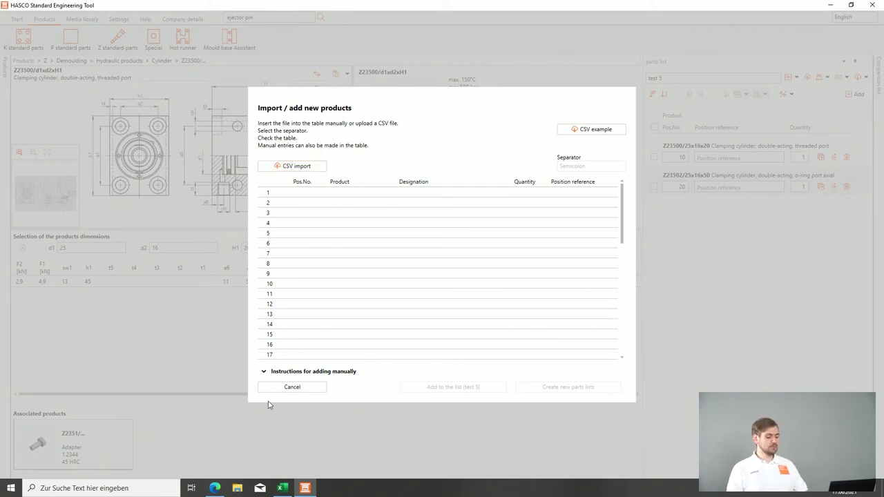
Step: In Webinar-test.csv, select the product numbers down column B starting at B2
click(288, 487)
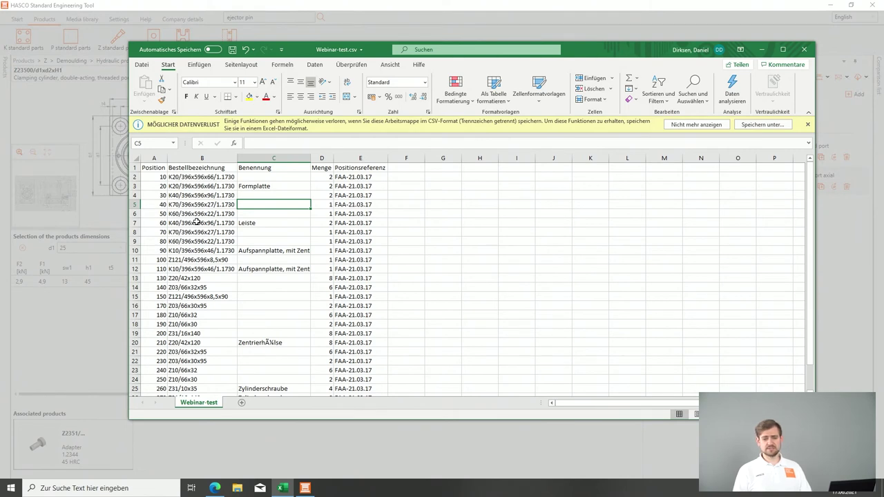
ctrl+scroll(197, 222, up, 3)
scroll(196, 220, up, 2)
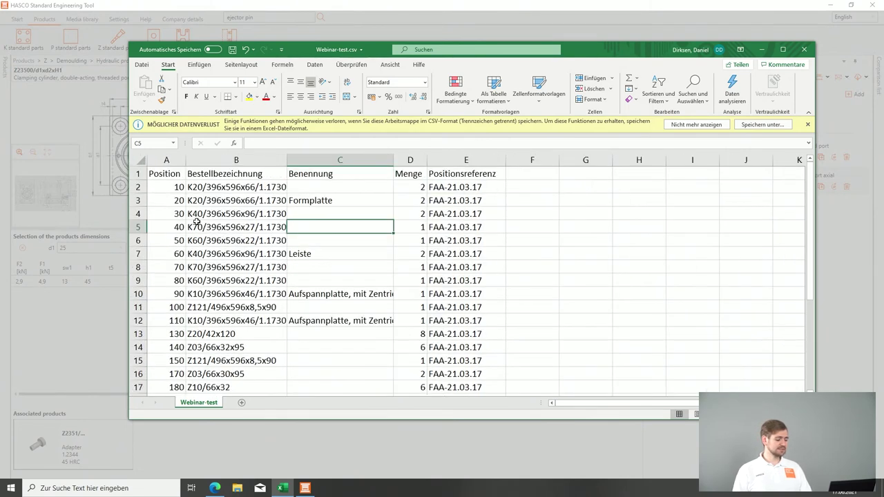
click(221, 187)
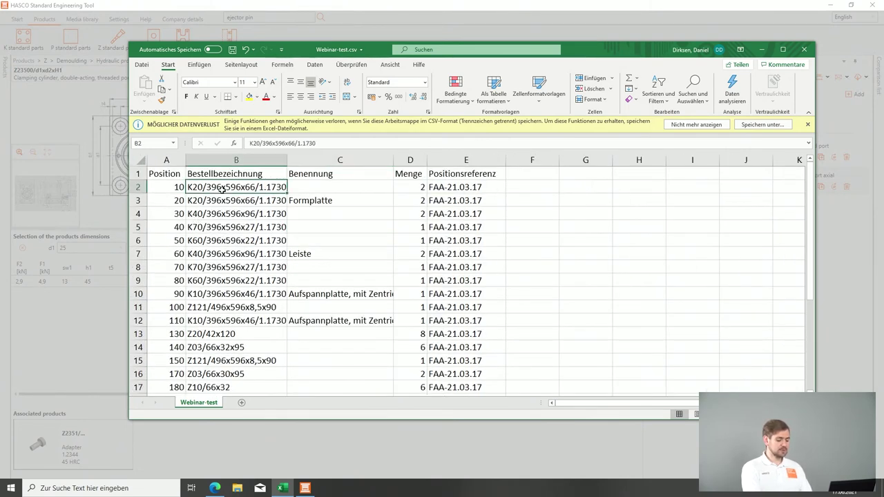
key(ctrl+shift+Down)
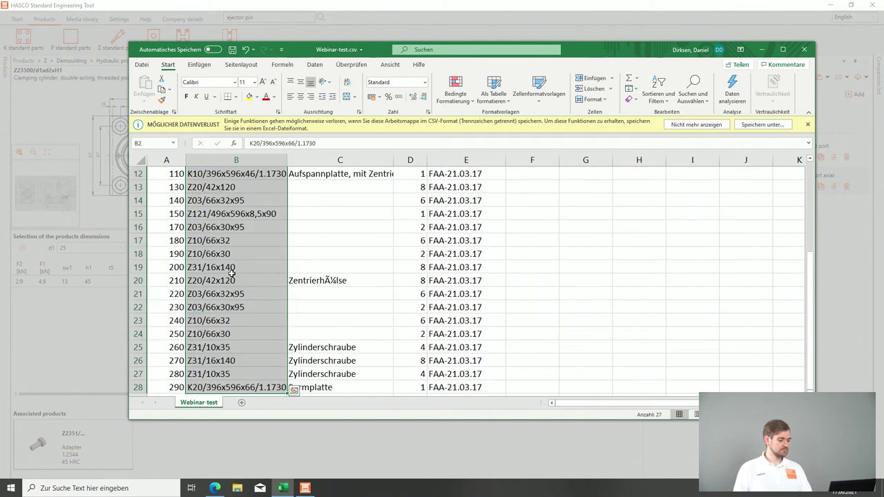
scroll(233, 273, up, 4)
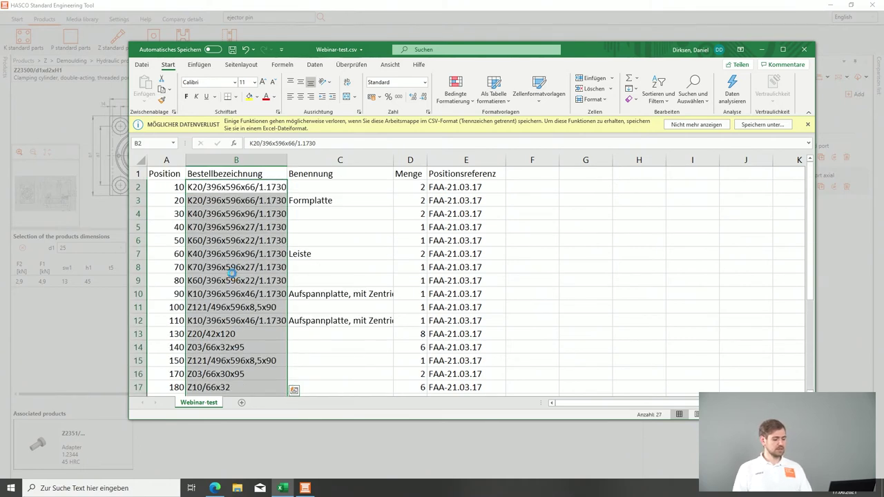
Step: Paste the product numbers into the import table's Product column, then select Excel cell D2
click(388, 5)
click(375, 196)
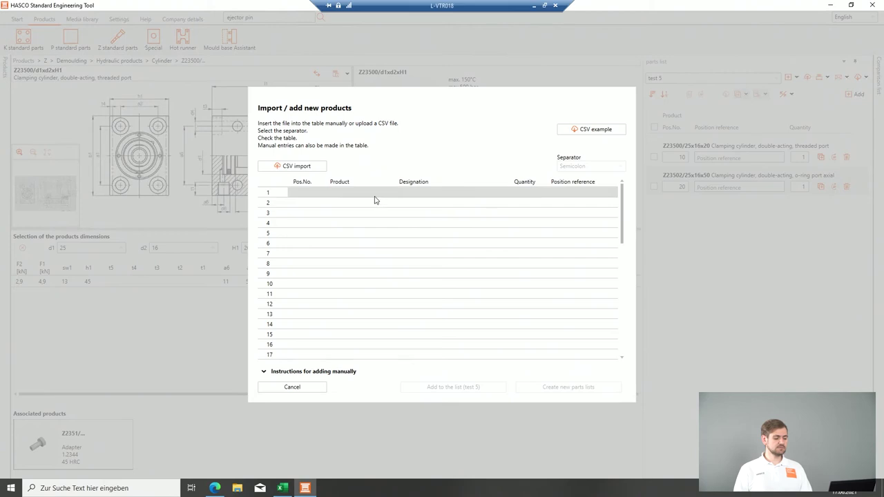
click(339, 194)
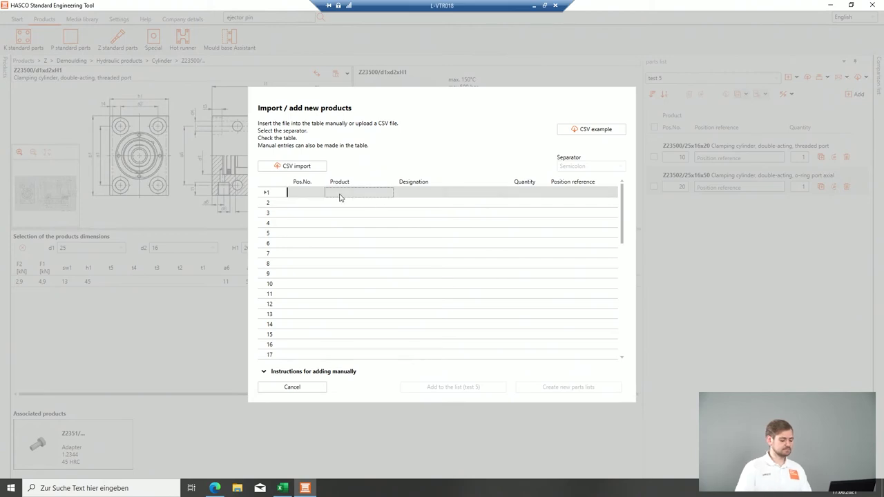
key(ctrl+v)
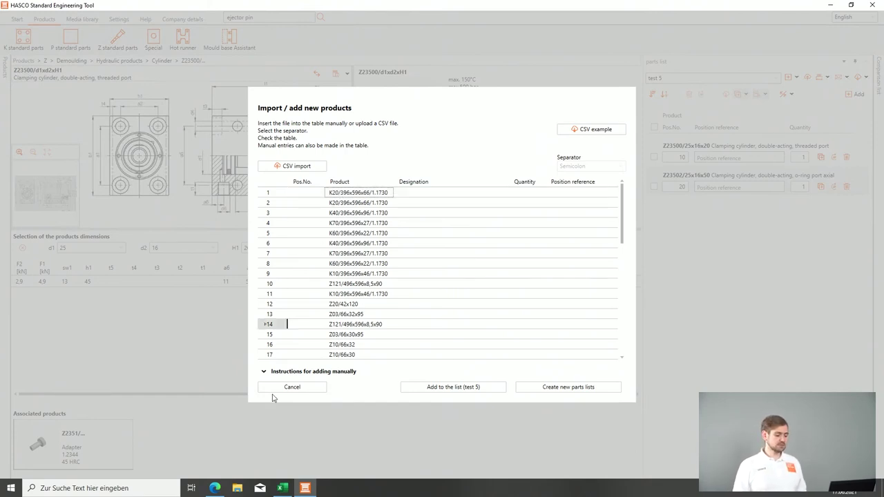
click(282, 487)
click(406, 186)
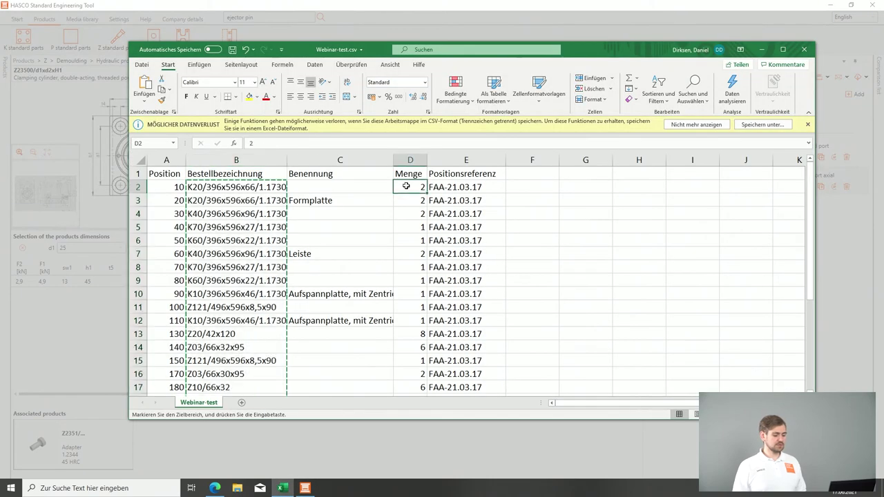
Step: Paste the Menge quantities D2:D28 into the import Quantity column and add the products to test 5
key(shift+Down)
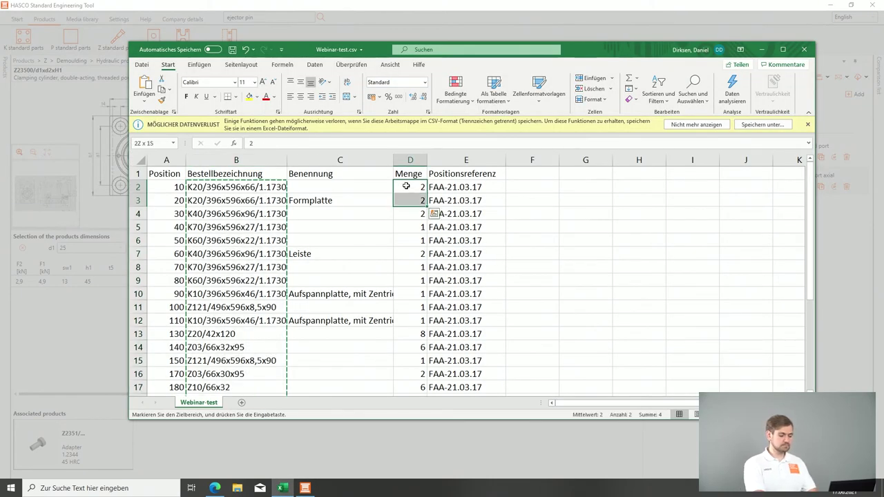
key(ctrl+shift+Down)
key(ctrl+c)
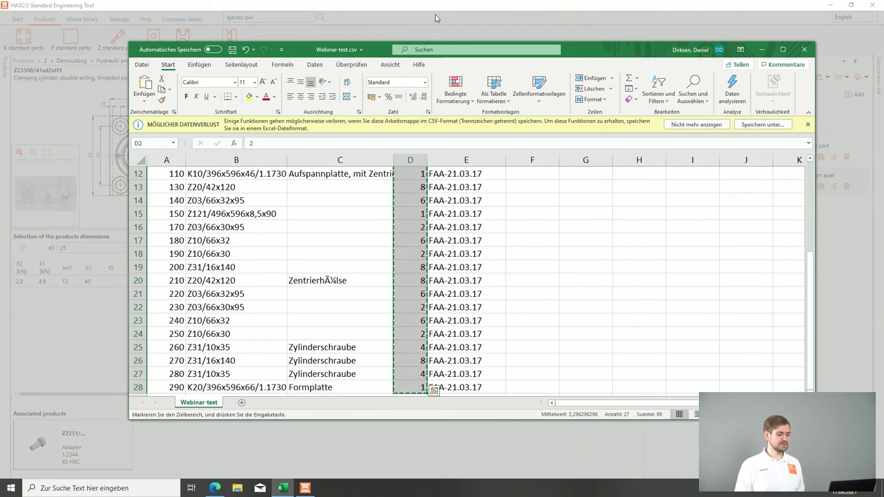
click(436, 16)
click(522, 192)
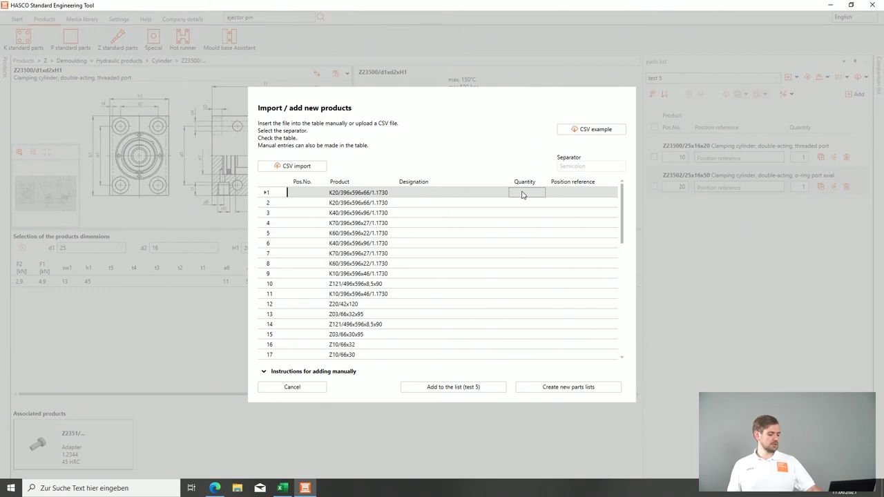
key(ctrl+v)
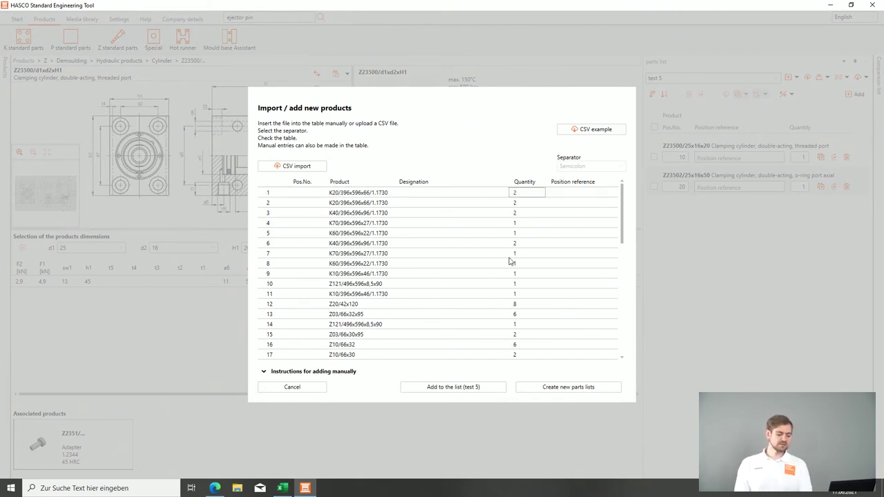
click(443, 389)
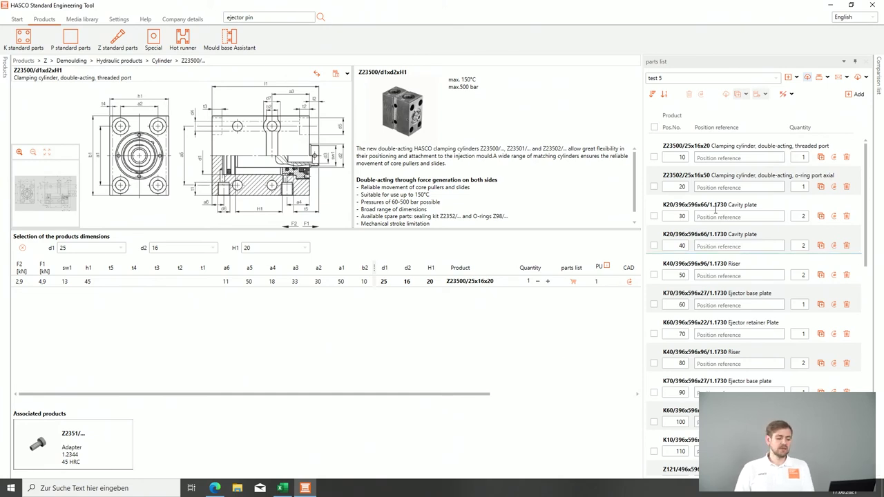
Step: Scroll through test 5 down to position 290 and back to the top to review the imports
scroll(716, 296, down, 6)
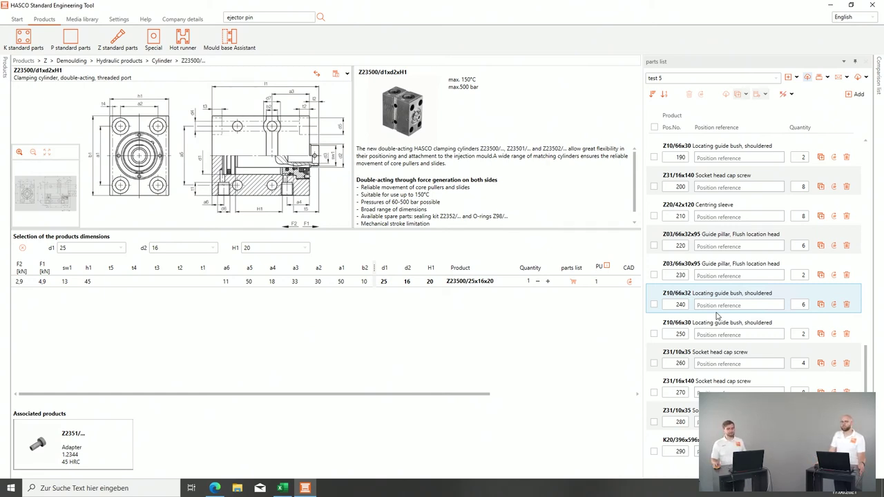
scroll(716, 317, up, 10)
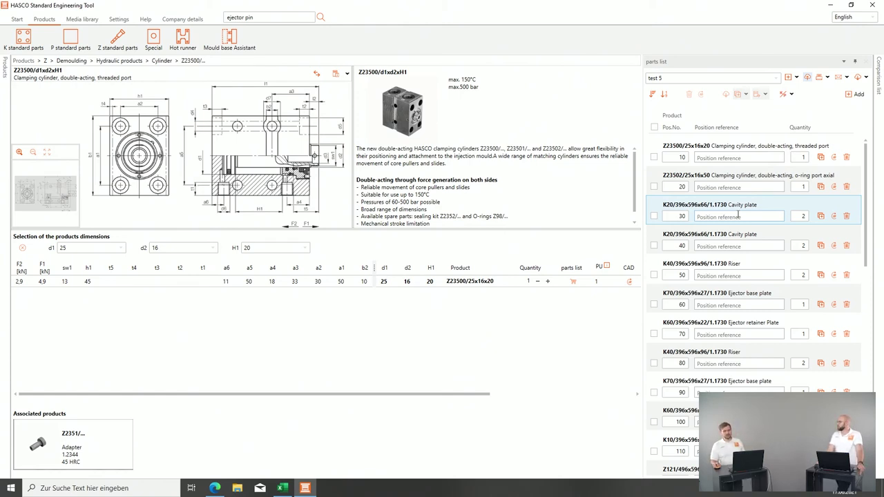
mouse_move(738, 209)
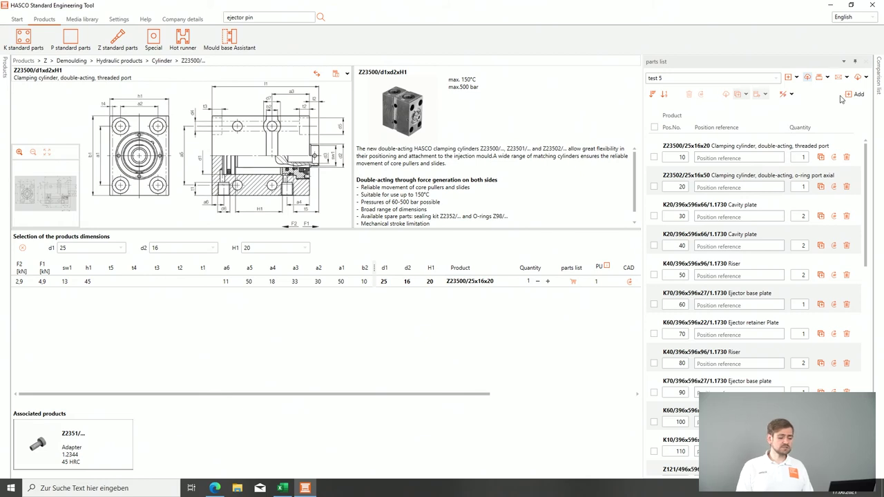
Step: Change the My HASCO branch office from Portugal to Poland, then return to Products
click(128, 21)
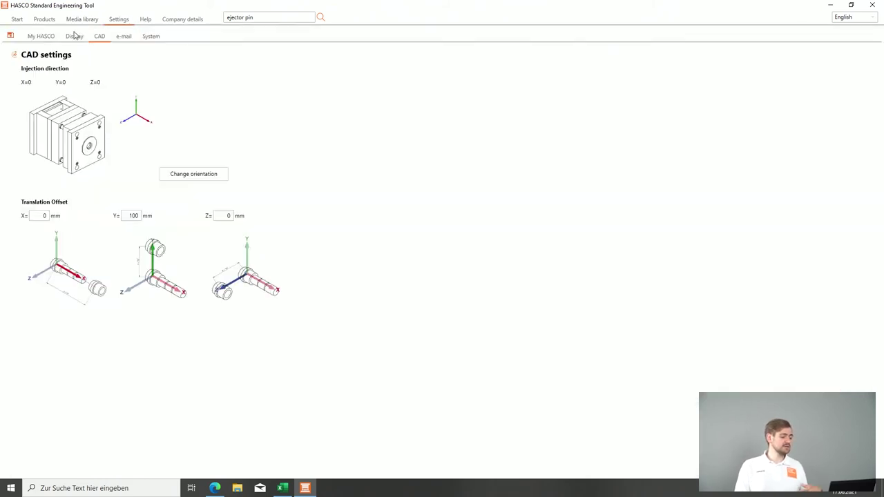
click(41, 37)
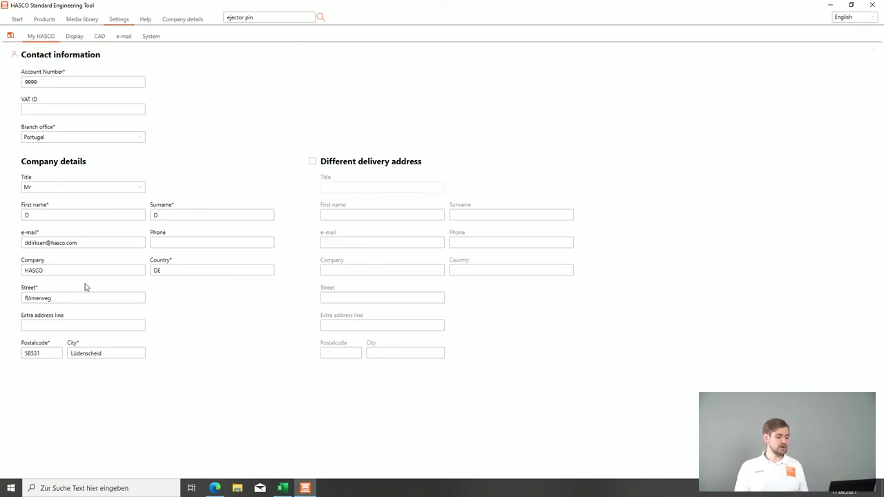
click(84, 142)
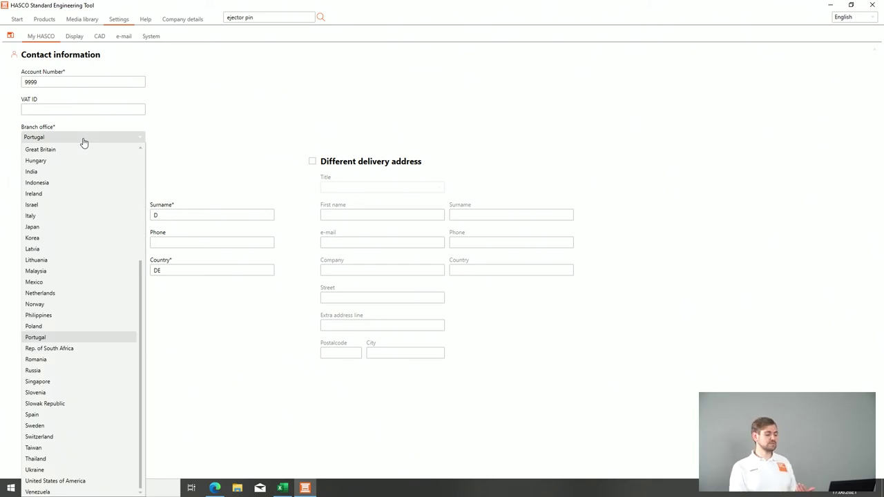
click(35, 328)
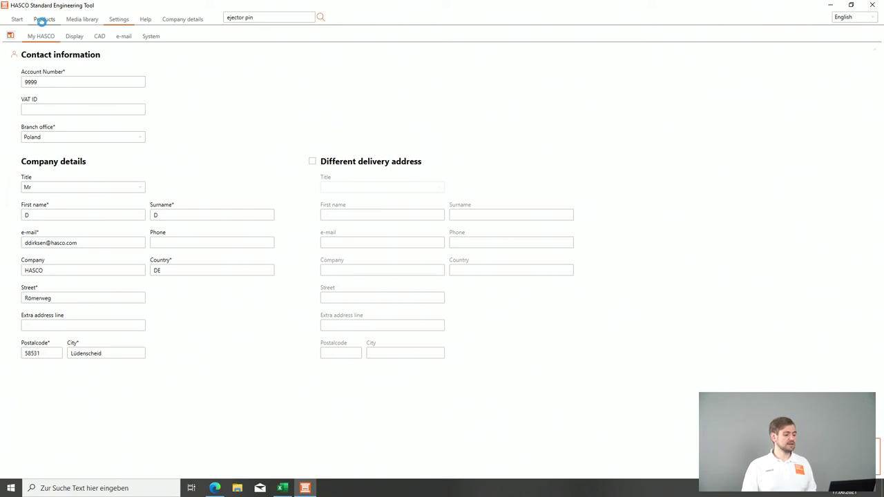
click(43, 20)
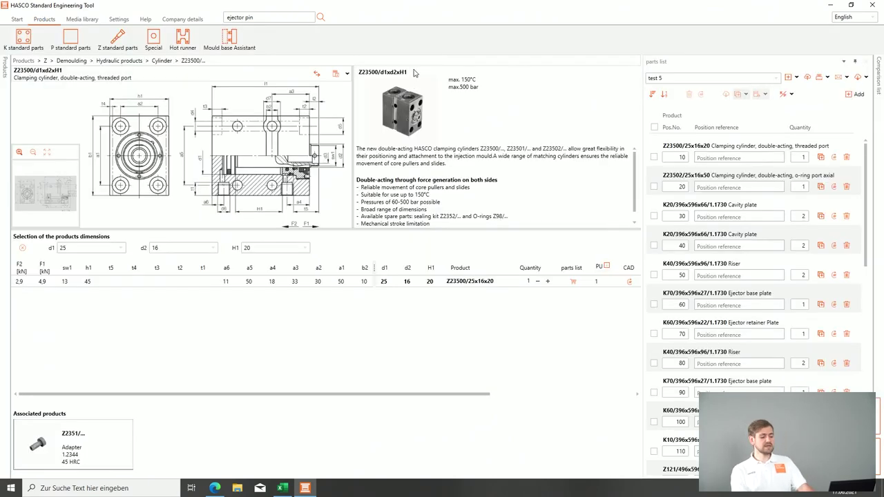
Step: Submit parts list test 5 to HASCO as an enquiry and confirm sending the e-mail
click(846, 76)
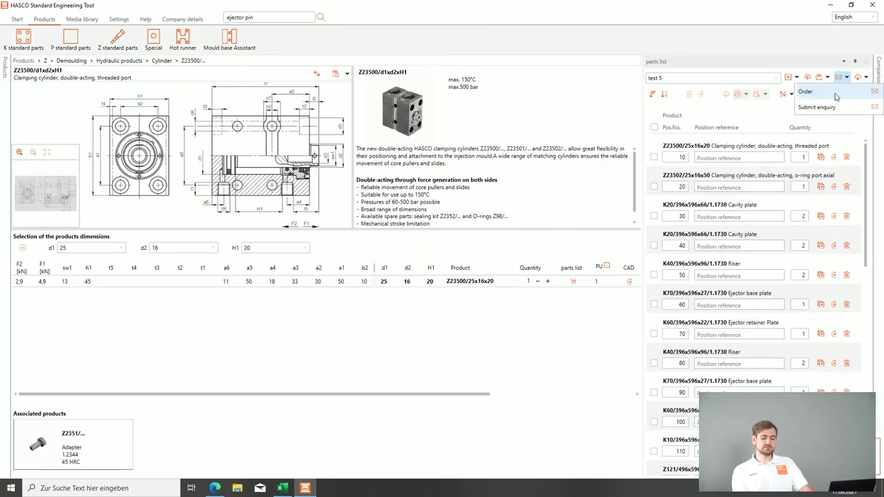
click(826, 108)
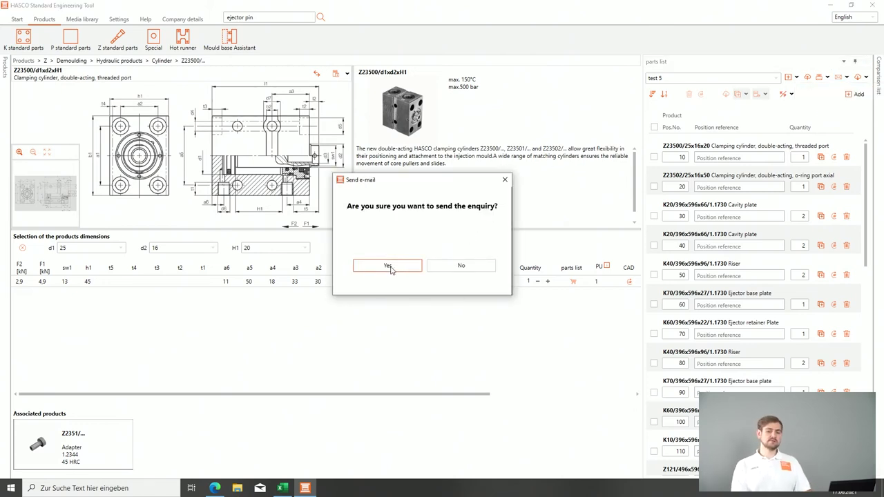
click(388, 267)
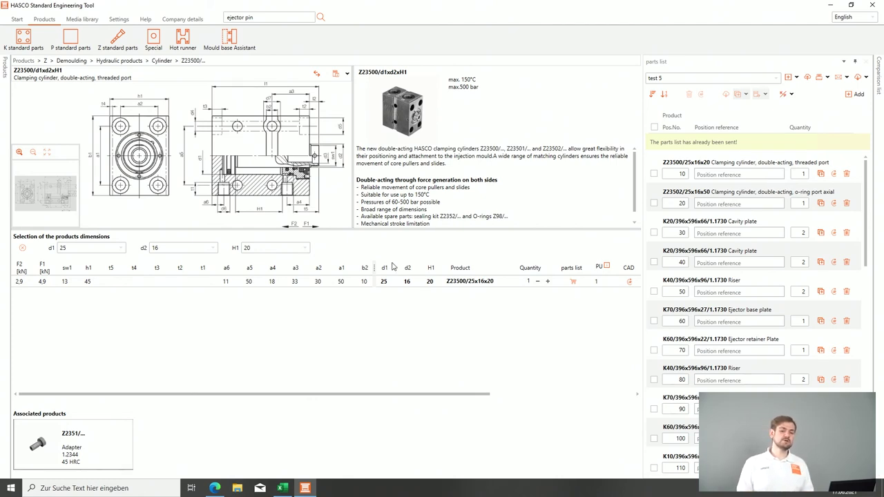
mouse_move(670, 144)
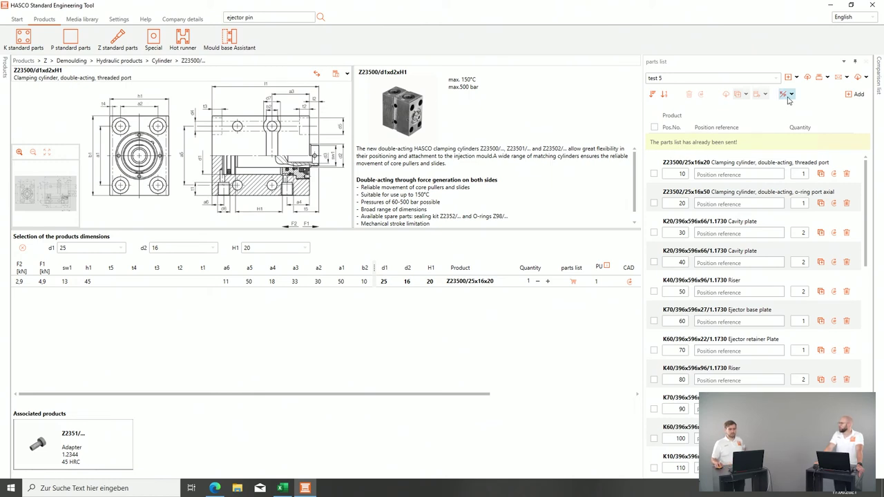
Step: Cancel a reopened import, then export test 5 as 'parts list_test 5.pdf' and scroll through it
click(807, 76)
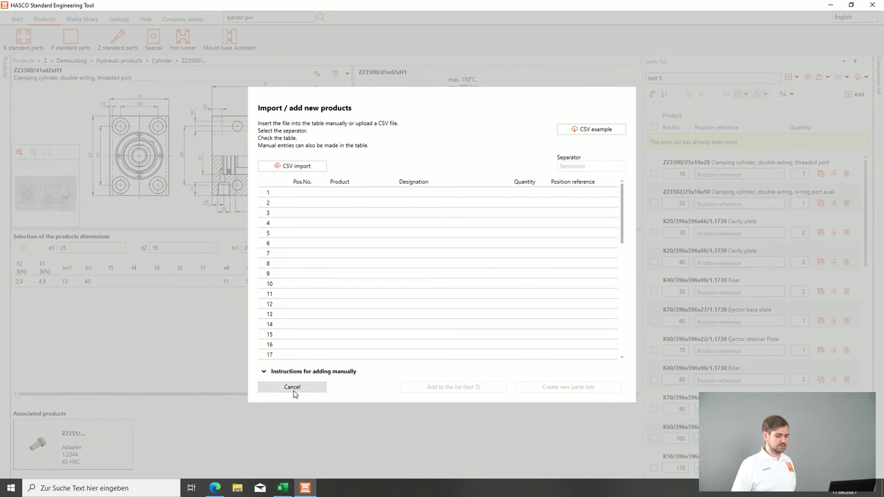
click(292, 389)
click(825, 78)
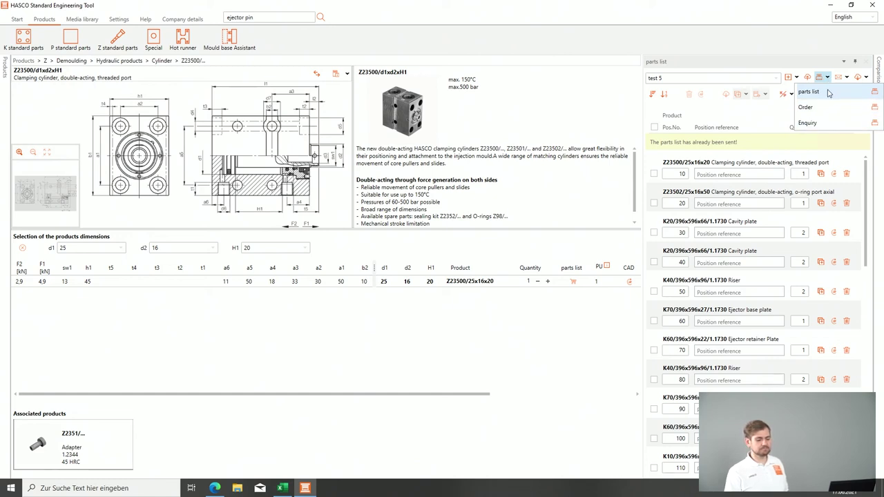
click(830, 92)
click(501, 366)
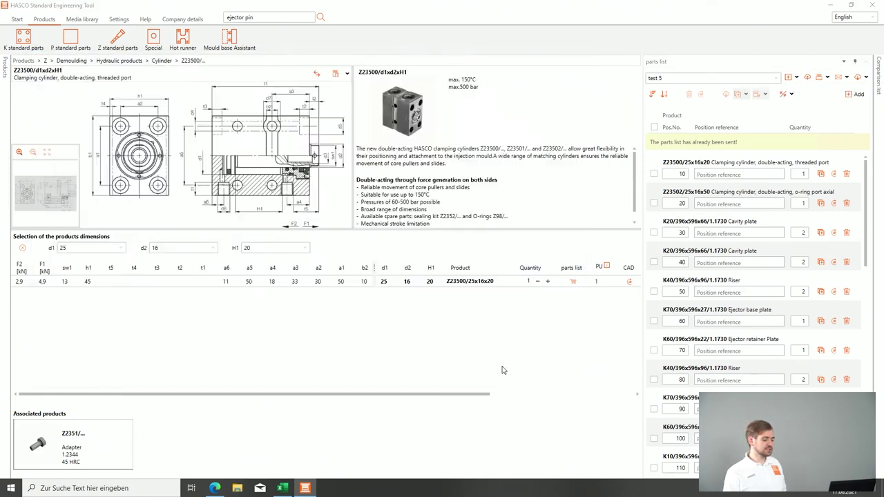
scroll(500, 332, down, 15)
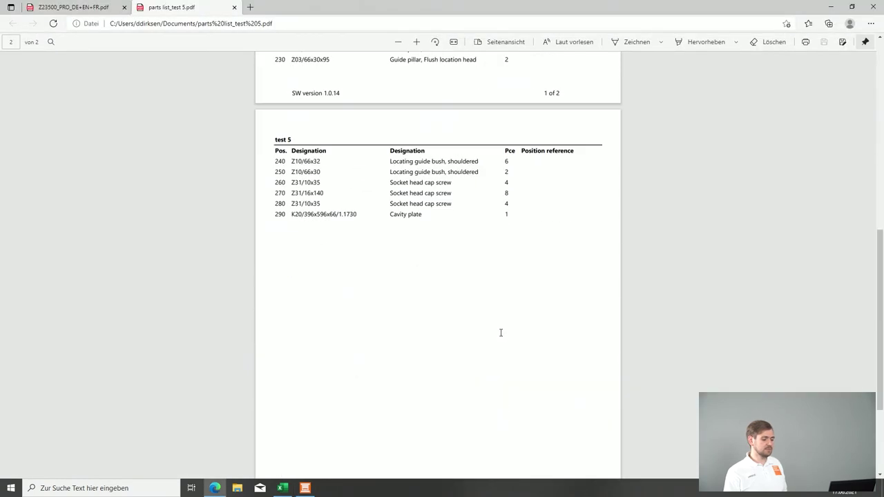
Step: Look over the exported test 5 parts list PDF in Edge, then close the viewer
scroll(501, 333, up, 15)
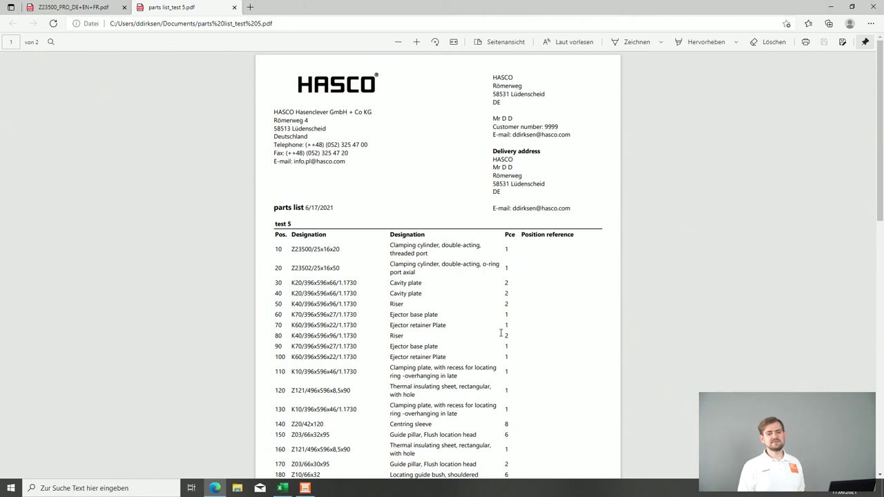
click(875, 5)
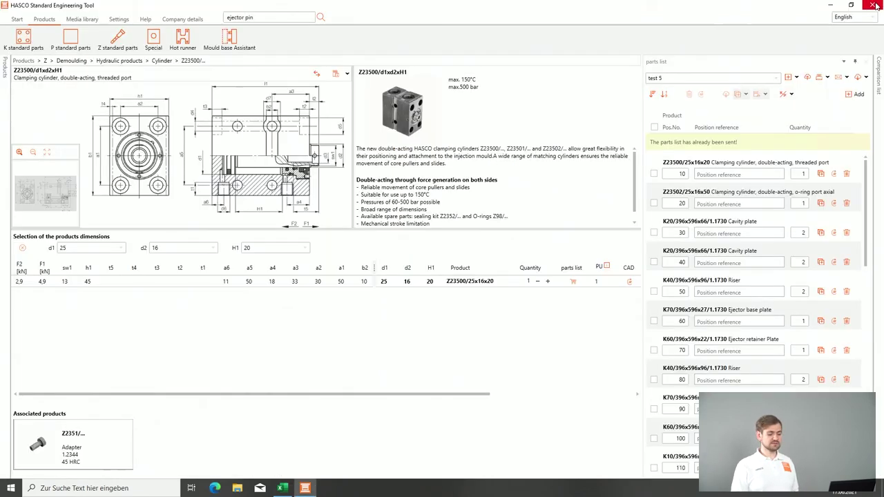
Step: Choose 'To the HASCO webshop' from the parts list export options to transfer test 5
click(858, 79)
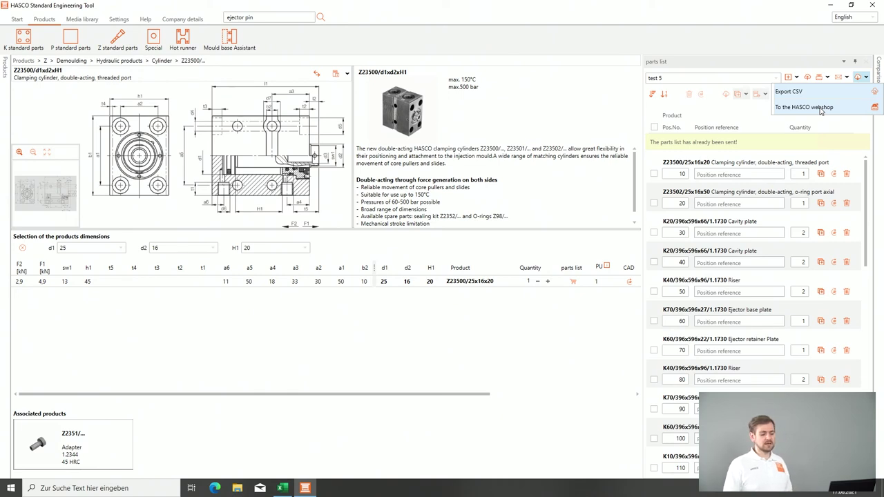
click(725, 116)
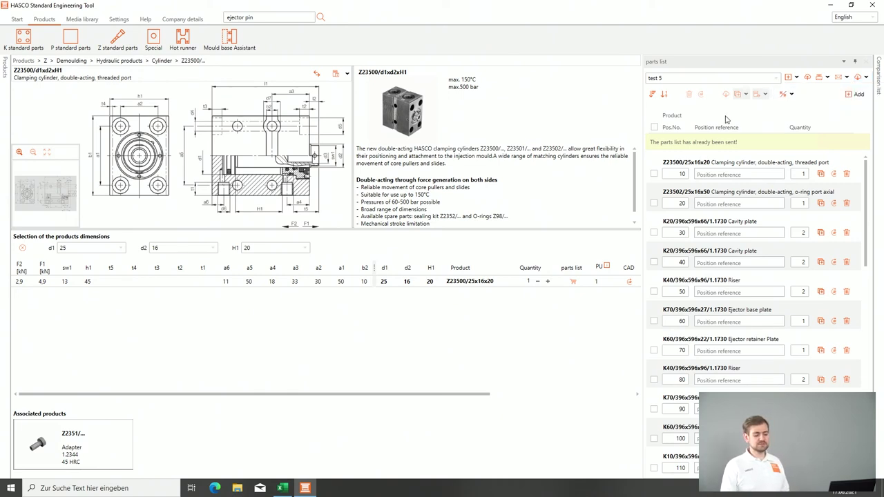
click(863, 79)
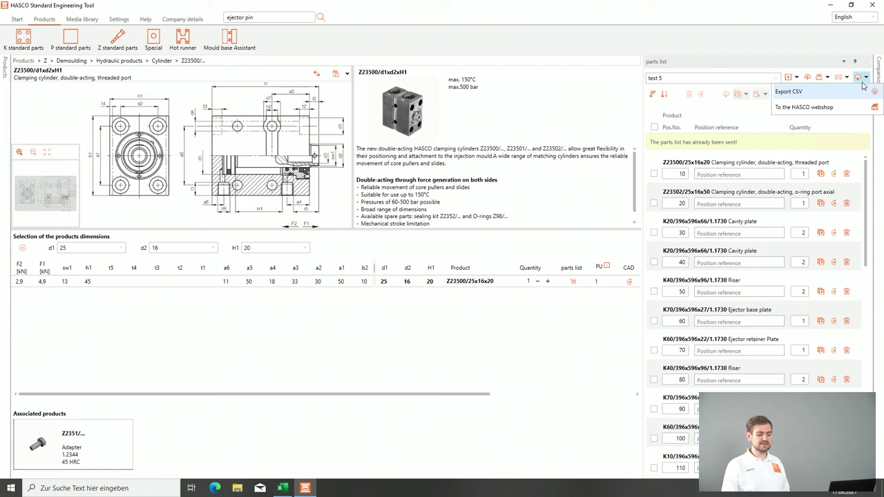
click(822, 107)
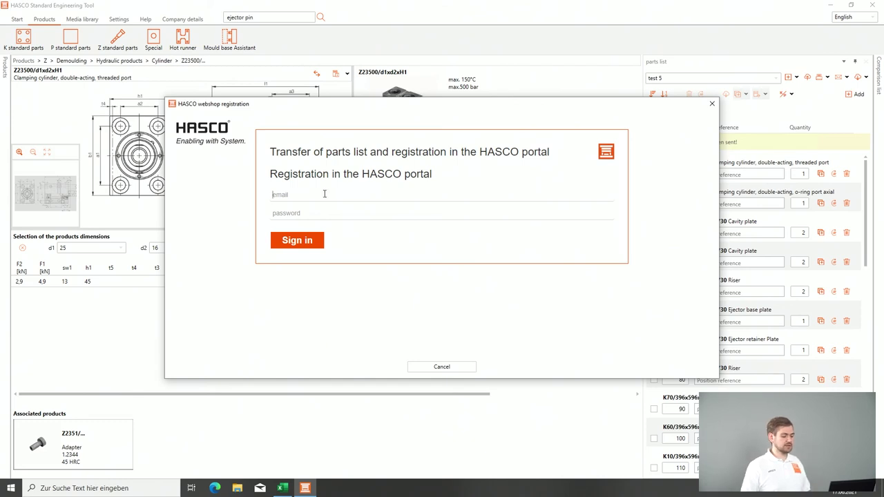
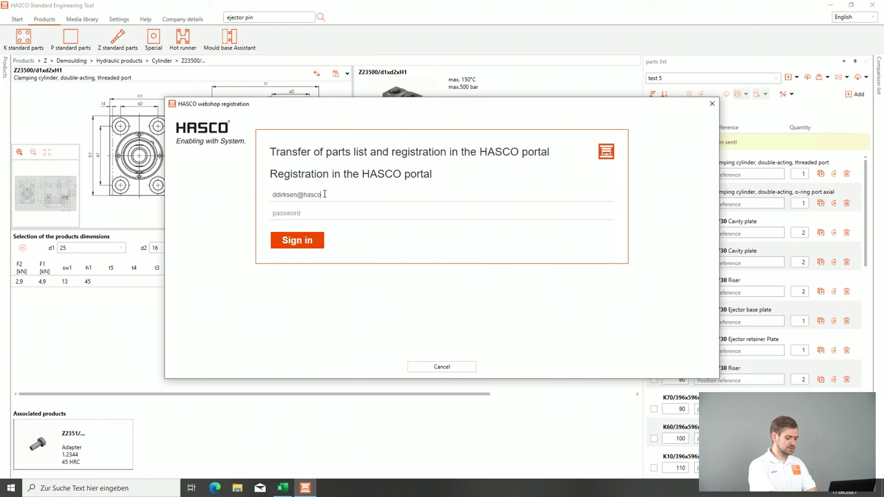
Step: Sign in to the HASCO portal with the account e-mail and password
key(Tab)
text(********)
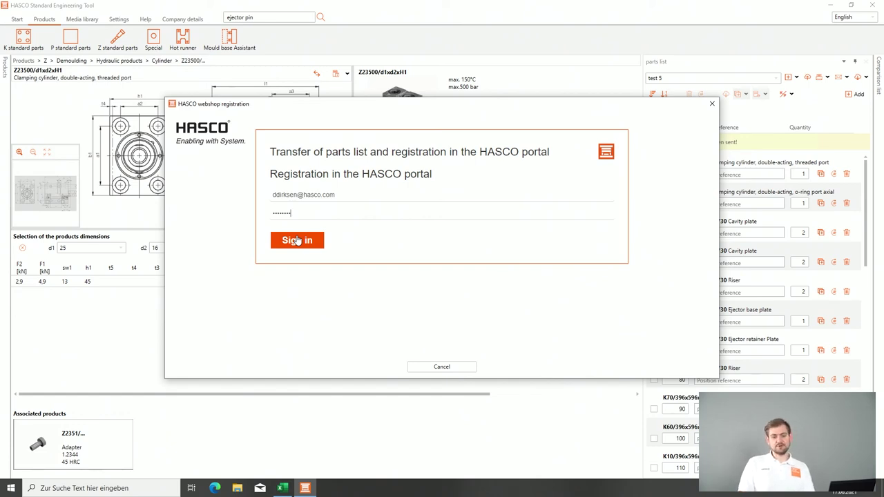
click(297, 240)
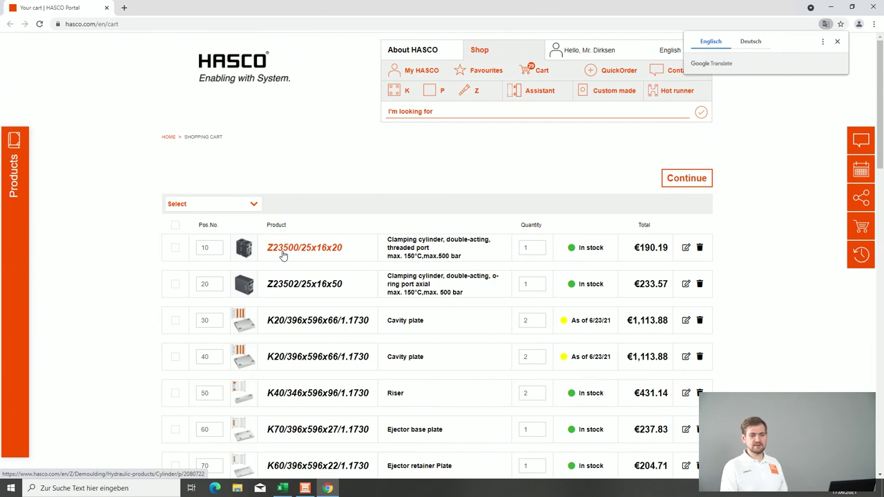
Step: Check the cart down to position 290 (K20 cavity plate, €556.94) and continue to checkout
scroll(283, 256, down, 2)
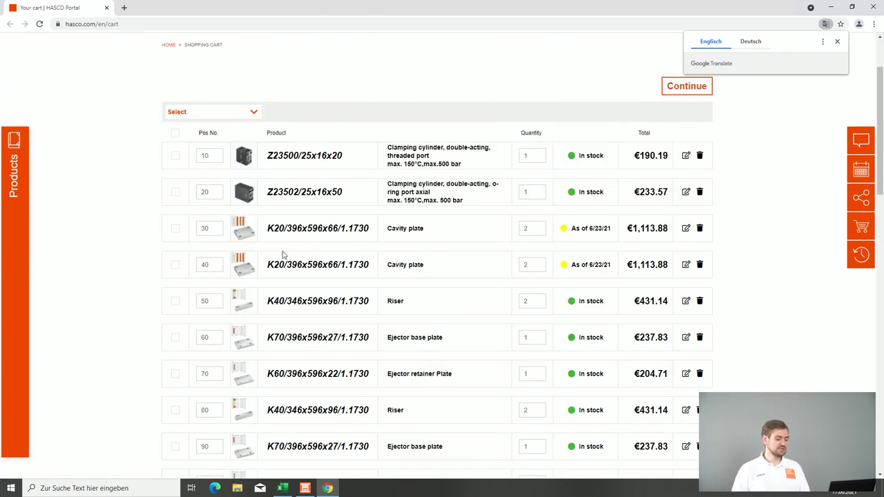
scroll(282, 256, down, 15)
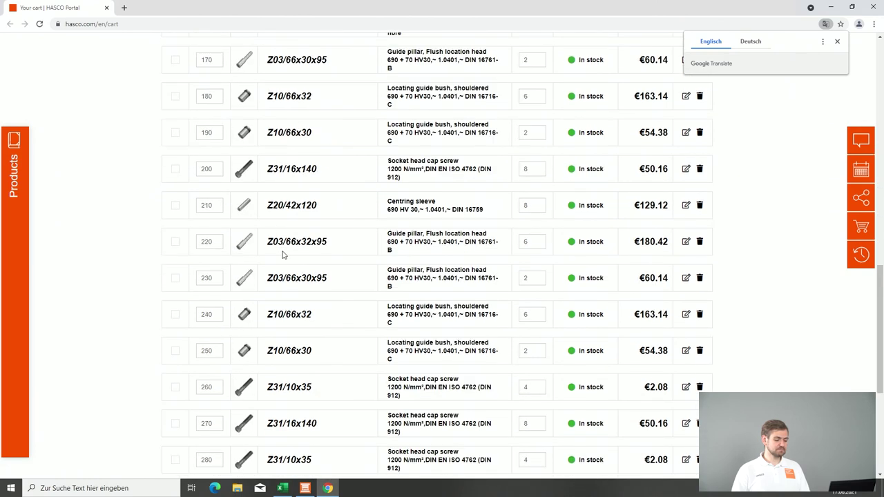
scroll(282, 256, down, 1)
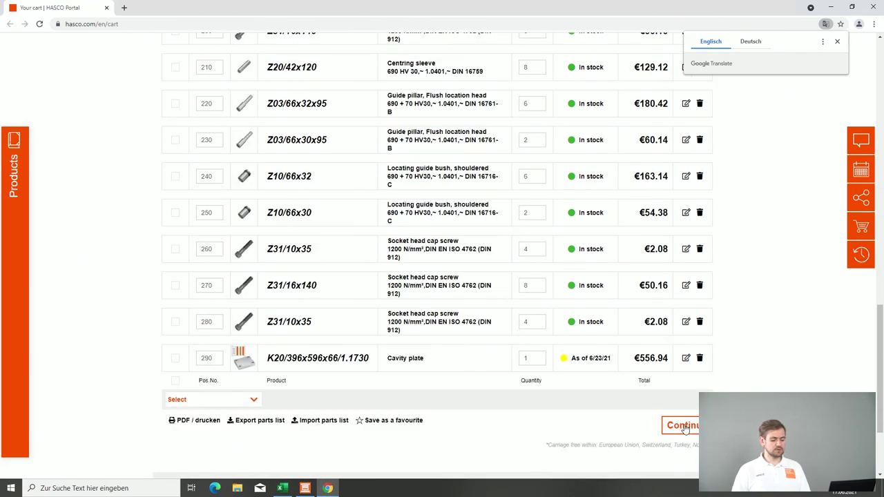
click(684, 427)
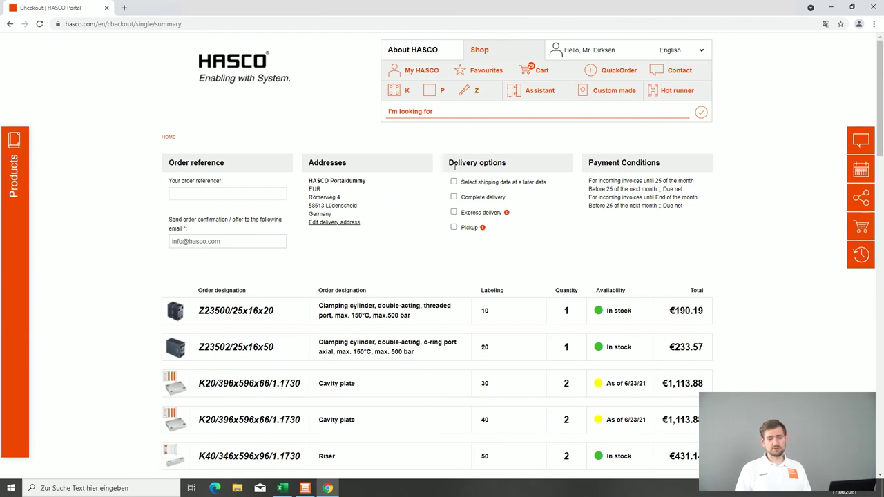
Step: Check the checkout summary totalling €9,700.84 gross, then return to the HASCO shop home page
scroll(235, 218, down, 6)
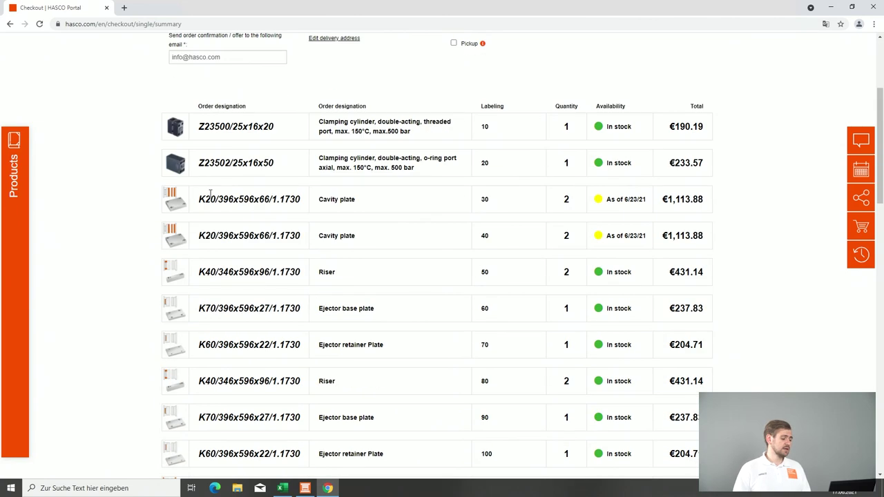
scroll(234, 217, down, 11)
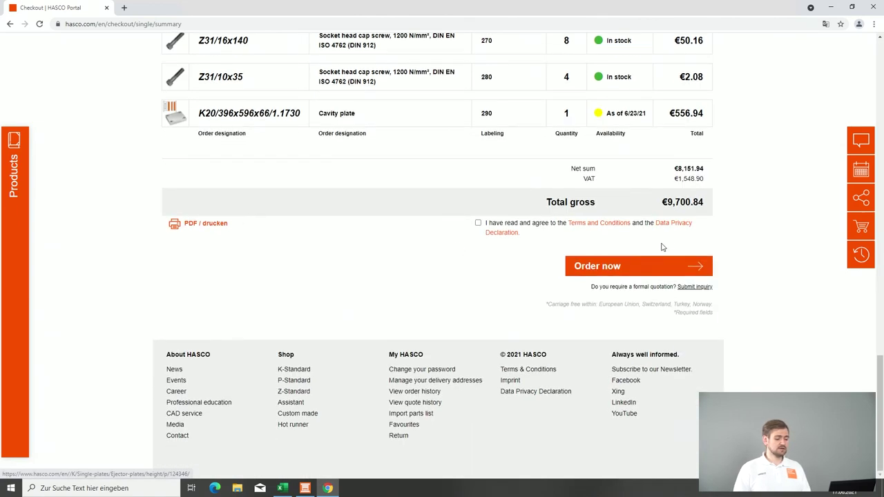
scroll(703, 144, up, 9)
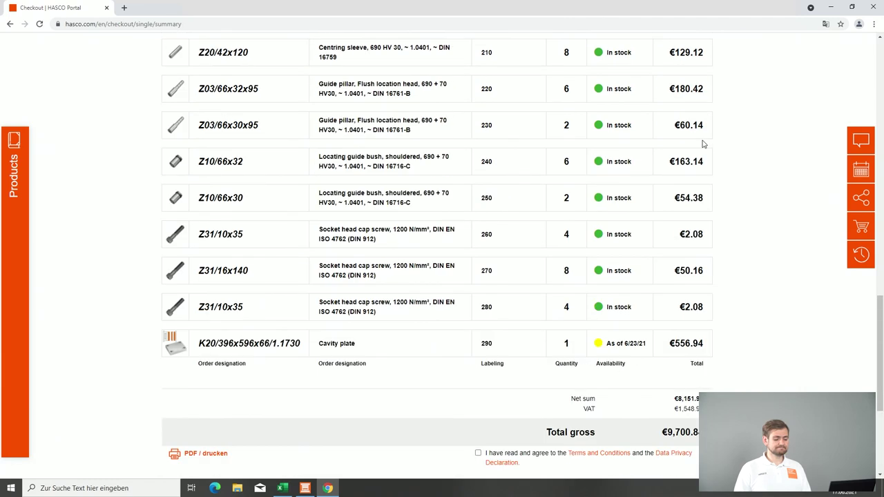
scroll(703, 143, up, 5)
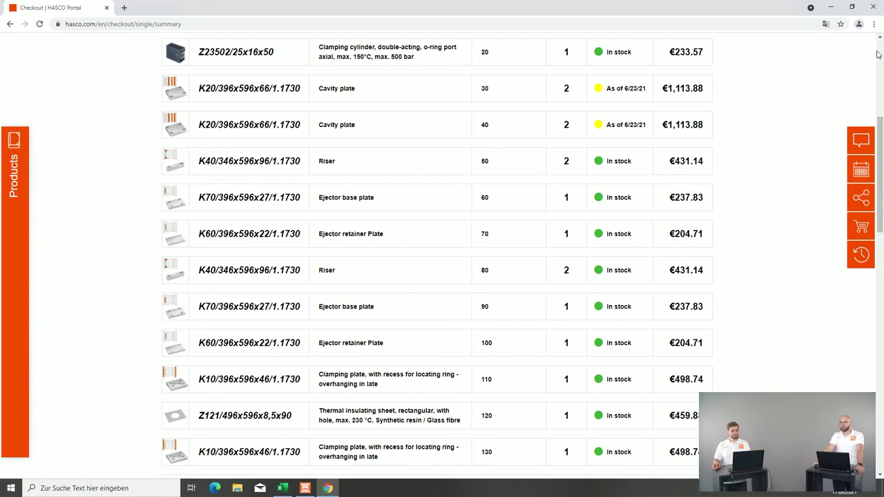
scroll(879, 62, up, 4)
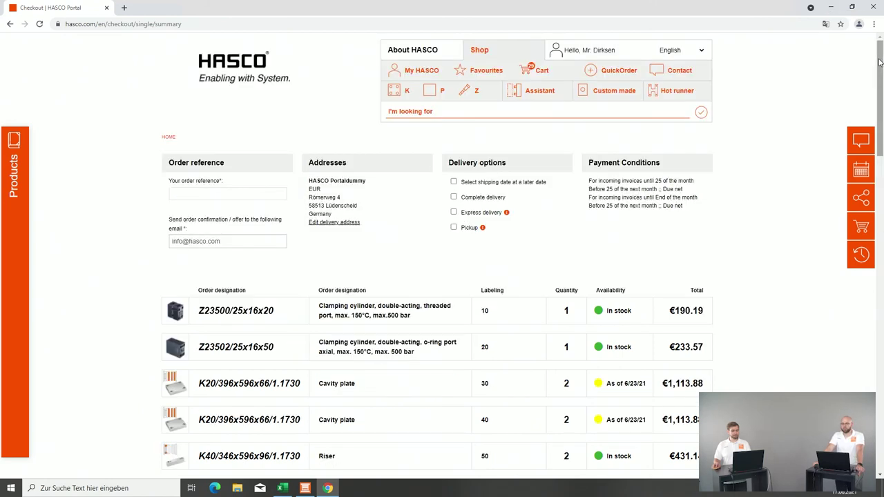
click(503, 54)
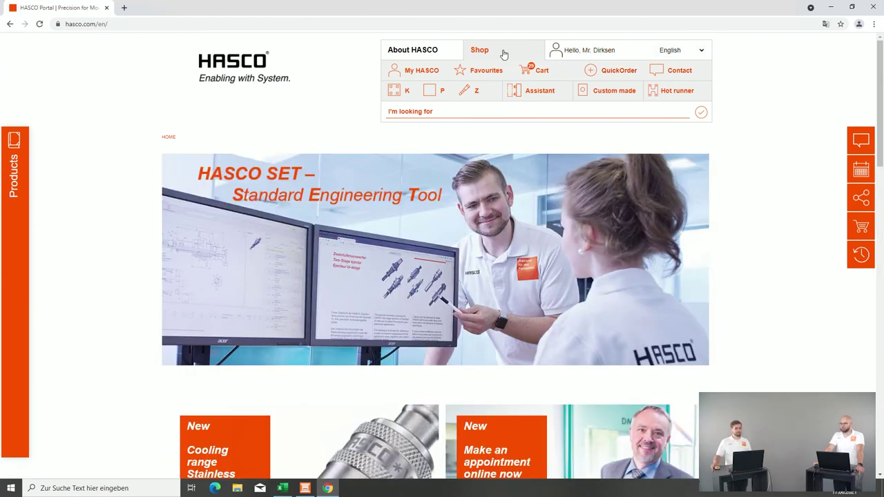